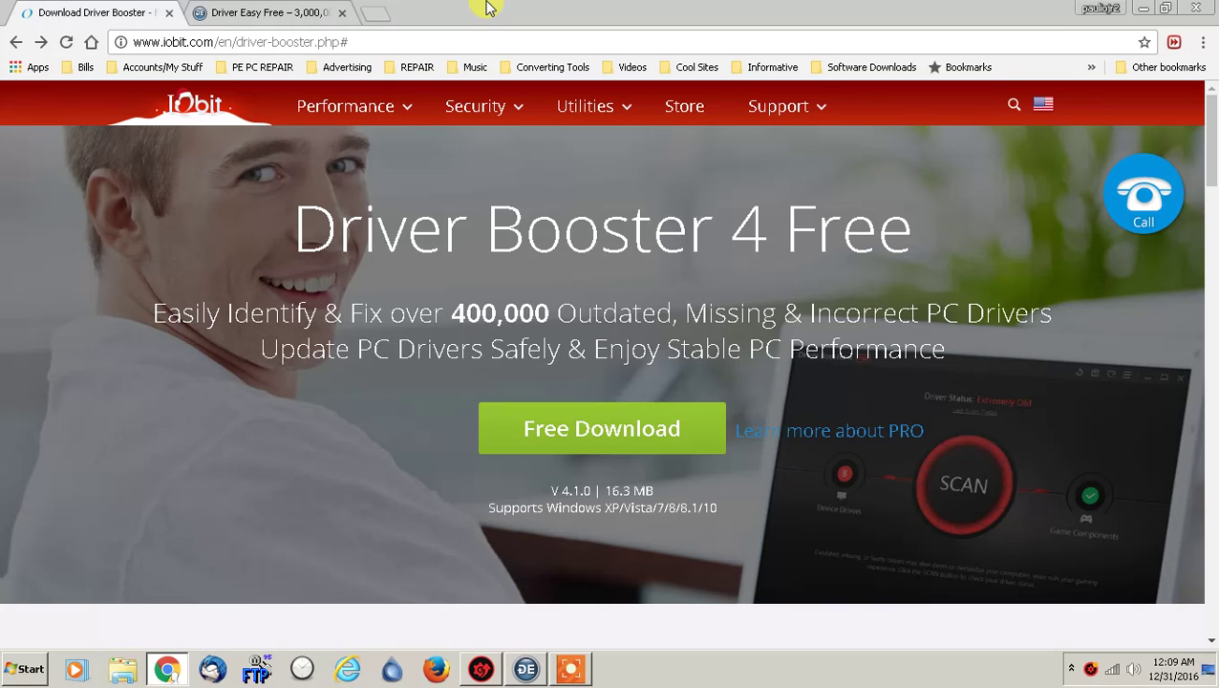
# Step: Close the extra download.com Driver Booster tab and minimize Chrome to reveal the desktop
pyautogui.moveTo(478, 106)
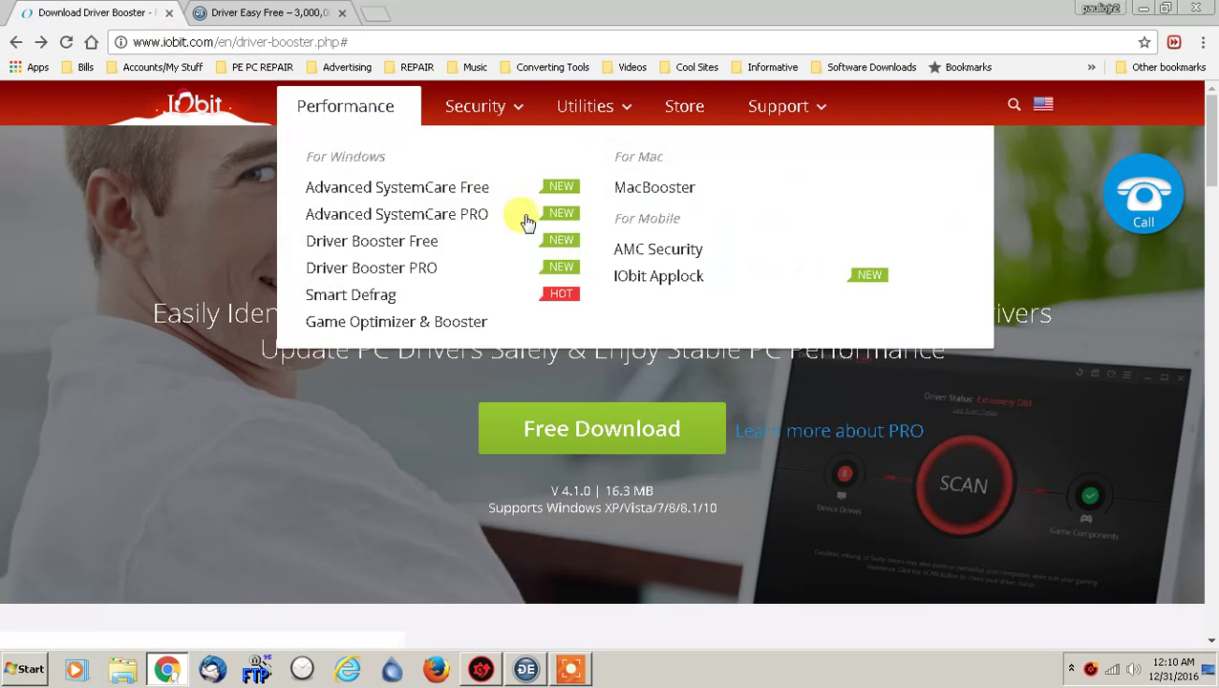
pyautogui.click(490, 36)
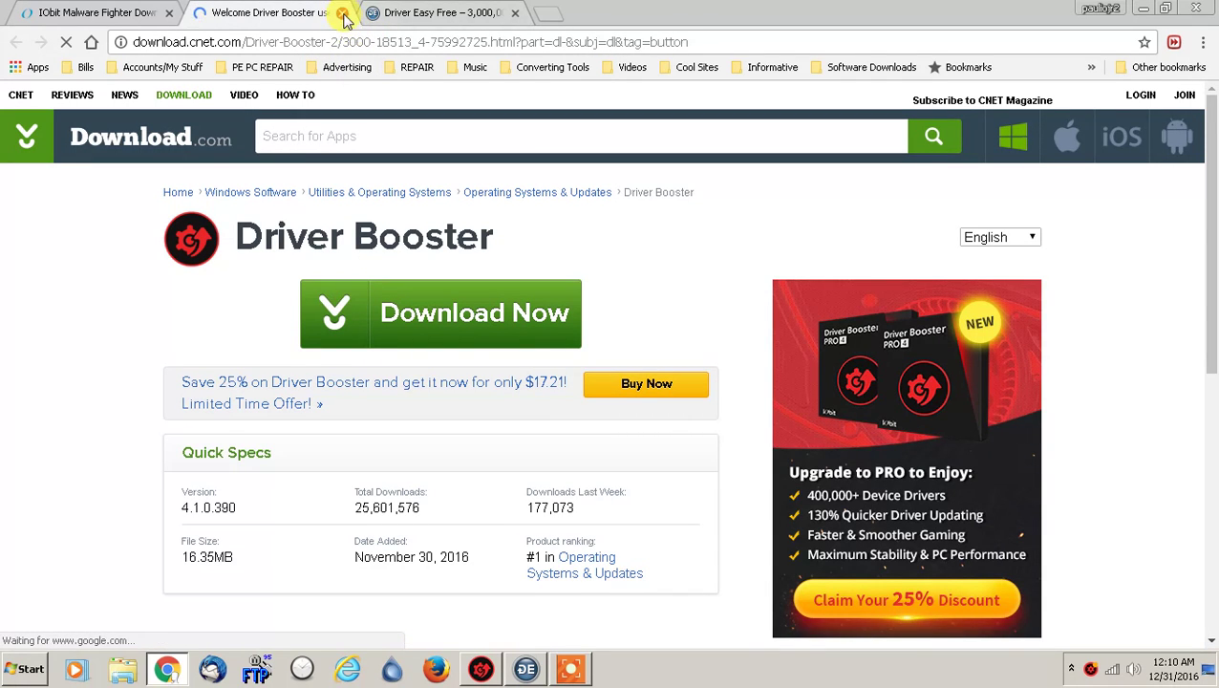
pyautogui.click(343, 13)
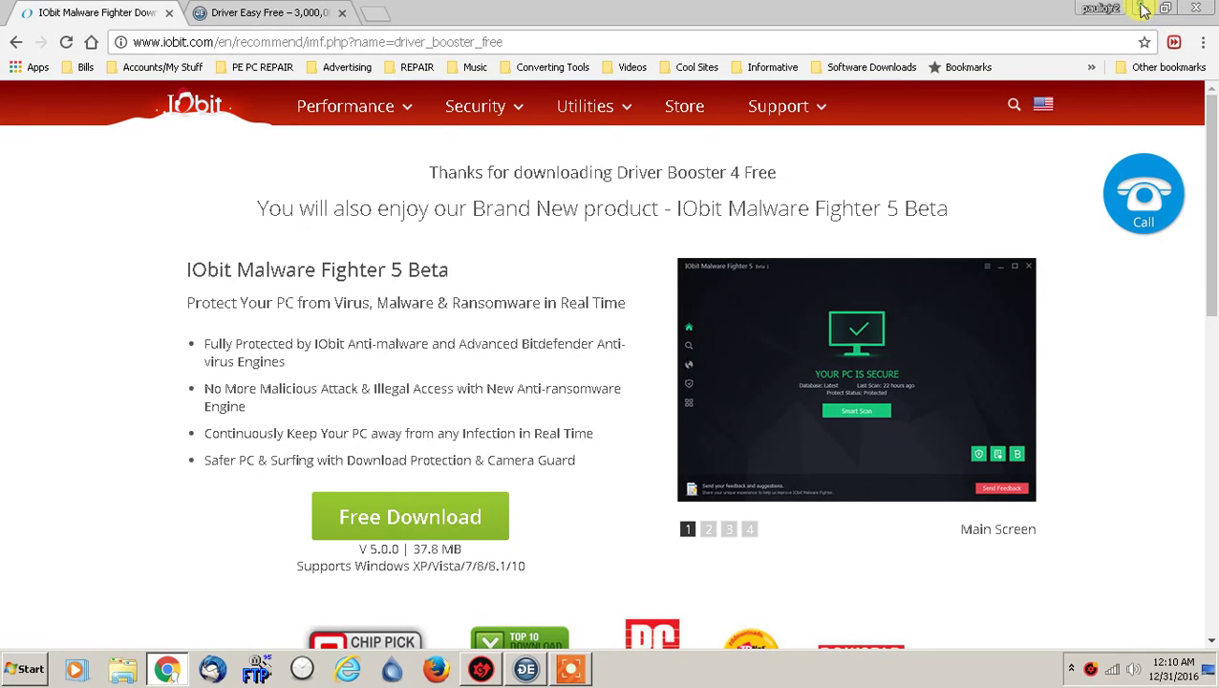
pyautogui.click(1141, 8)
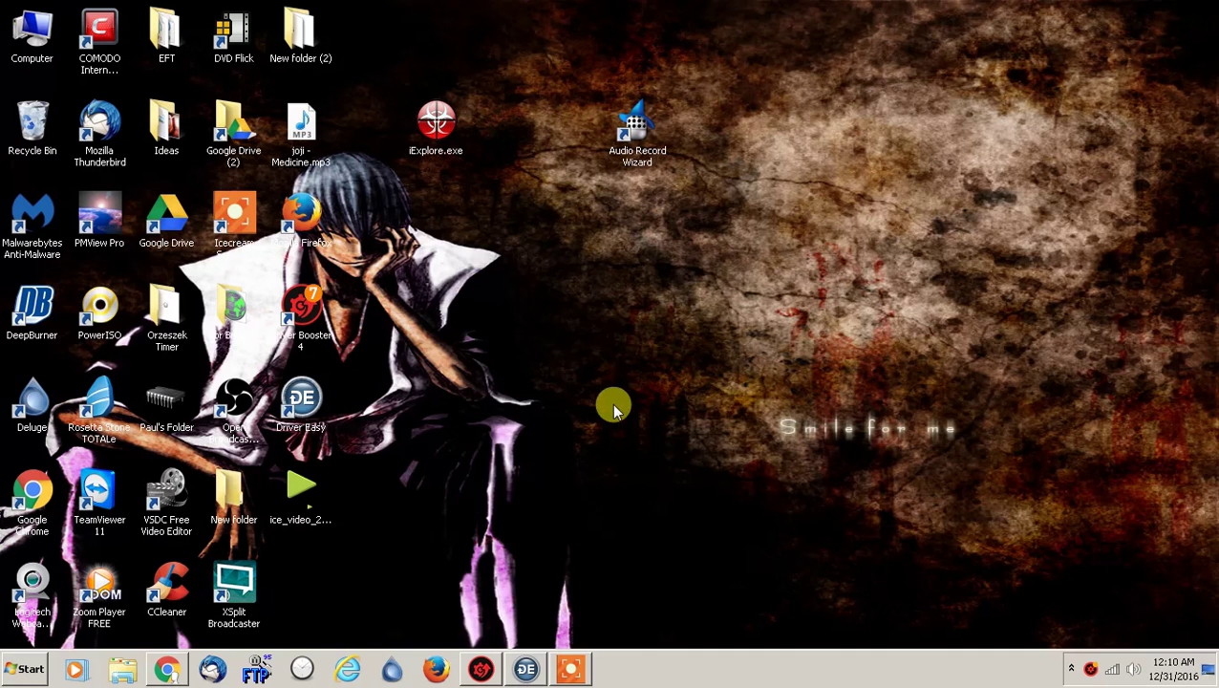
# Step: Restore Driver Booster and scan, finding 7 Extremely Old outdated drivers
pyautogui.click(483, 670)
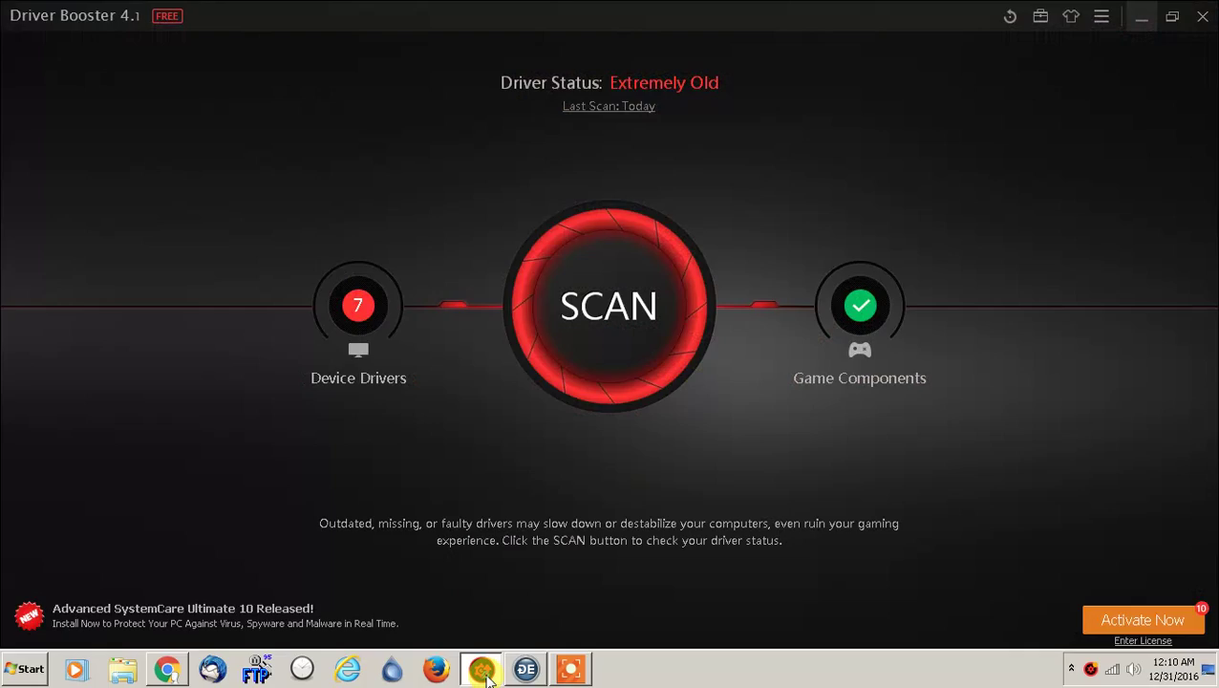
pyautogui.click(570, 301)
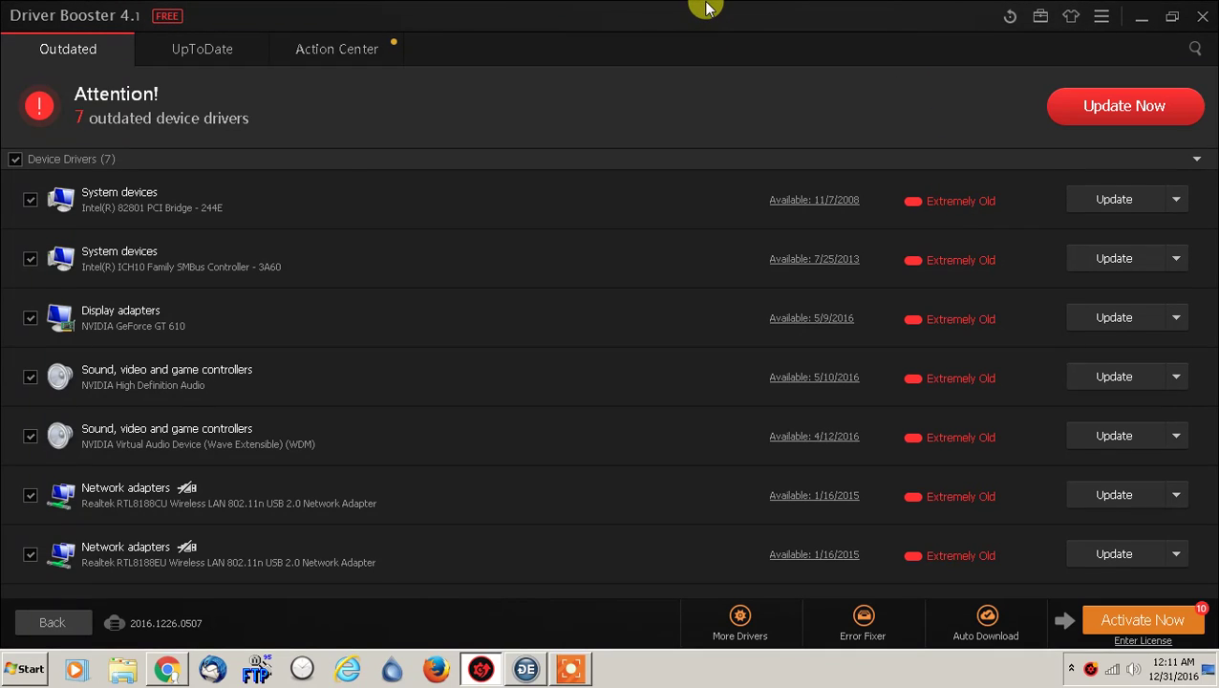
# Step: Launch Device Manager by searching 'device' from Start, and narrow its window
pyautogui.click(23, 668)
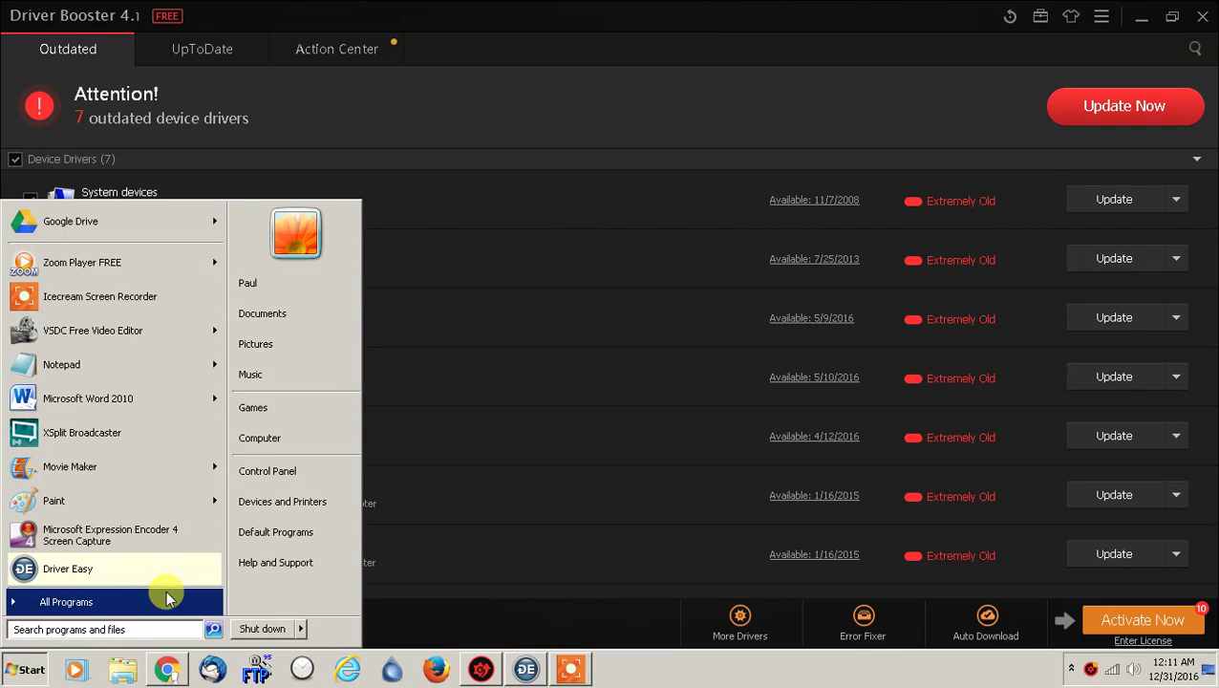
pyautogui.click(121, 627)
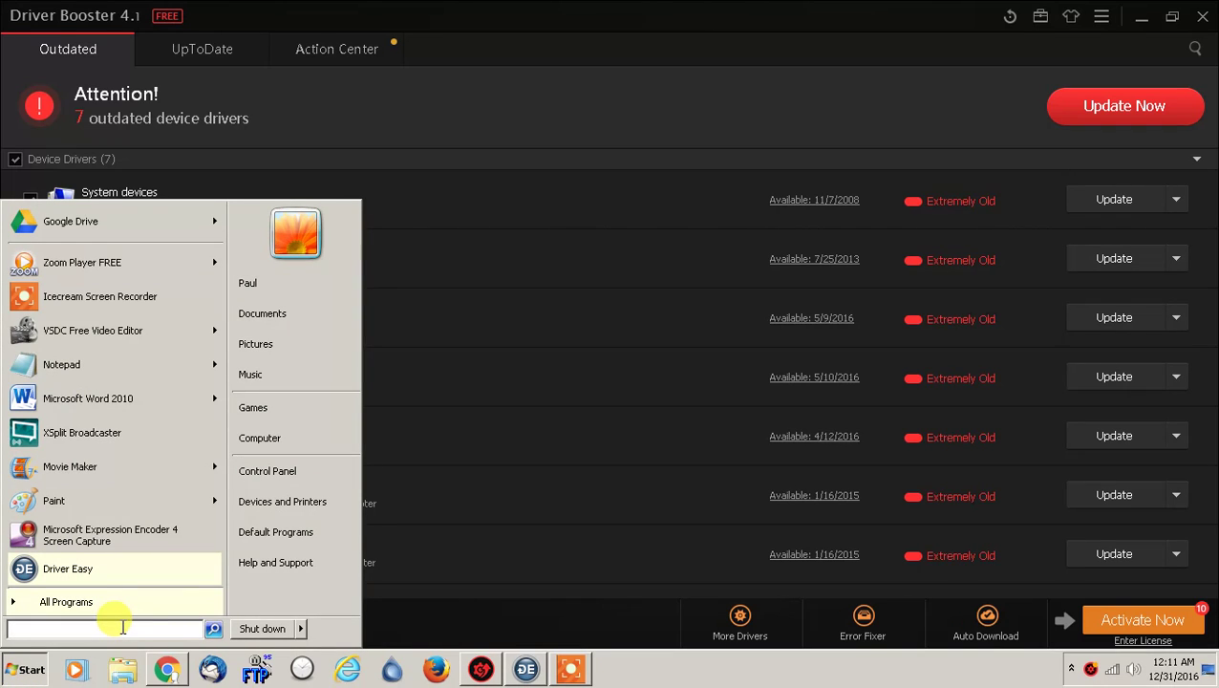
pyautogui.write('de')
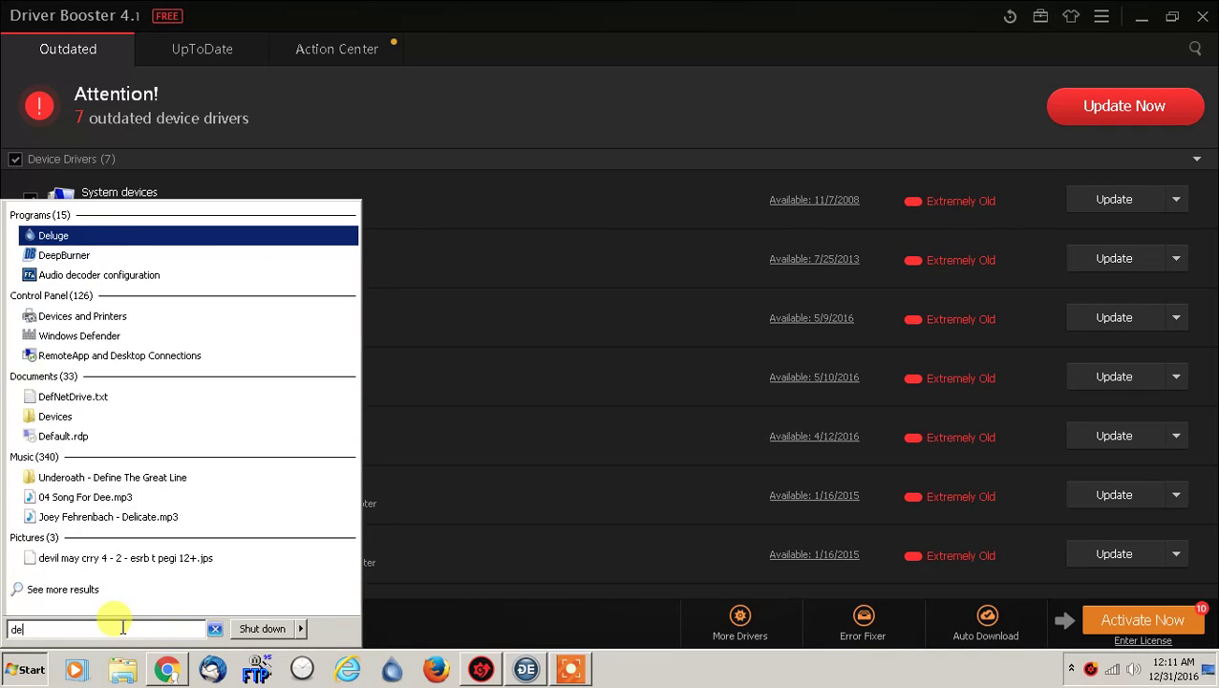
pyautogui.write('vice')
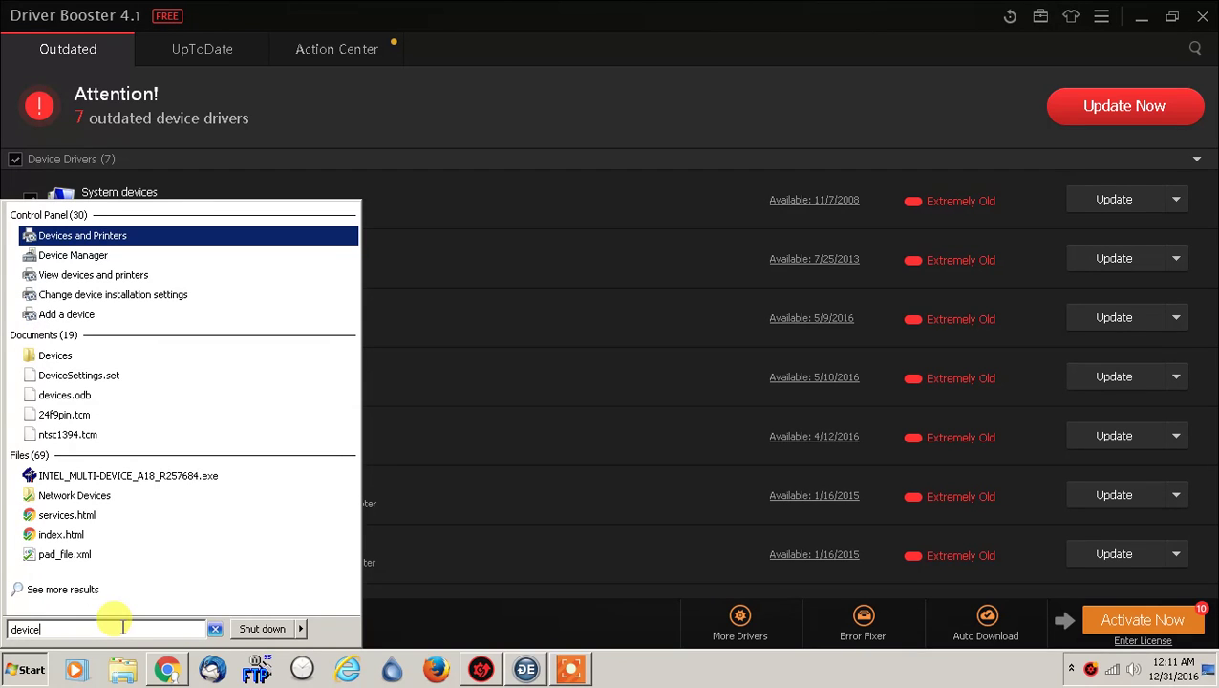
pyautogui.click(143, 260)
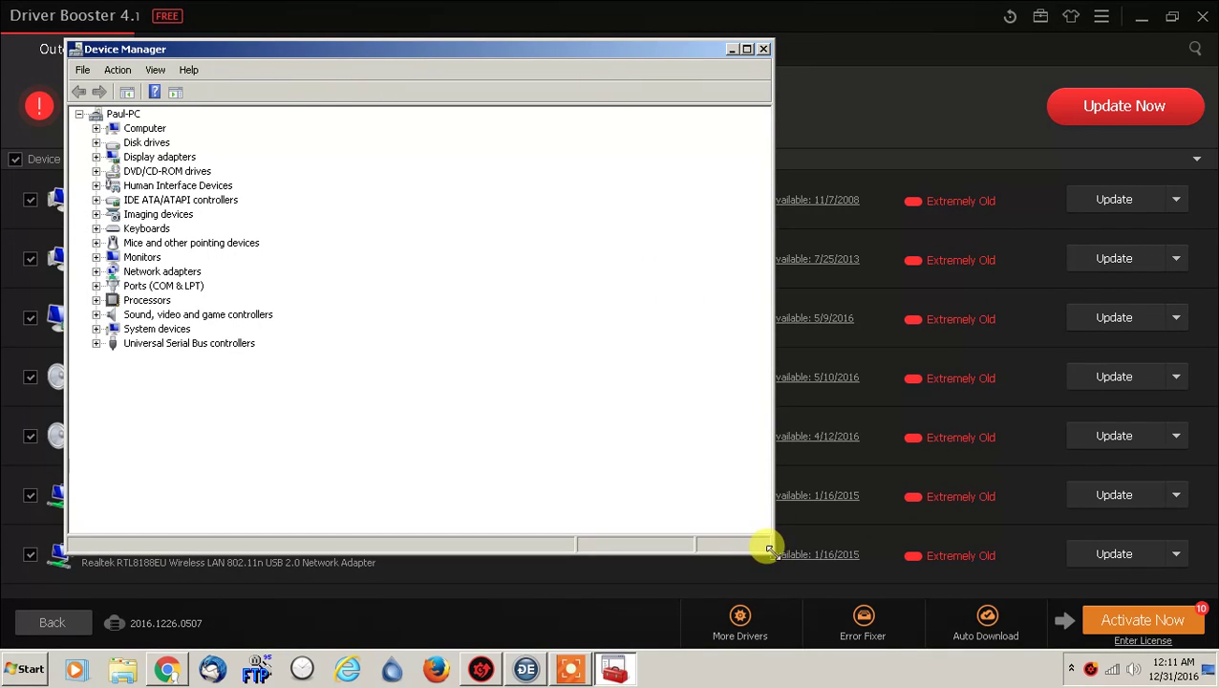
pyautogui.moveTo(770, 555); pyautogui.dragTo(538, 645)
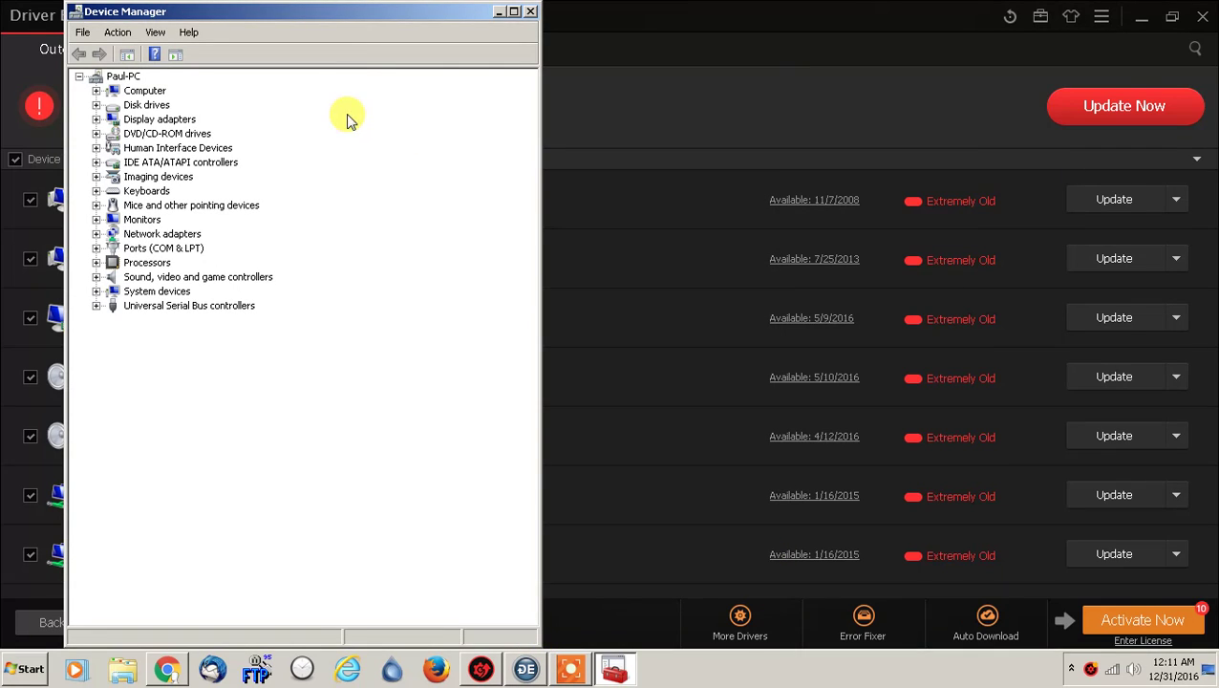
# Step: Check the disk drives and the NVIDIA GeForce GT 610 under Display adapters
pyautogui.click(94, 106)
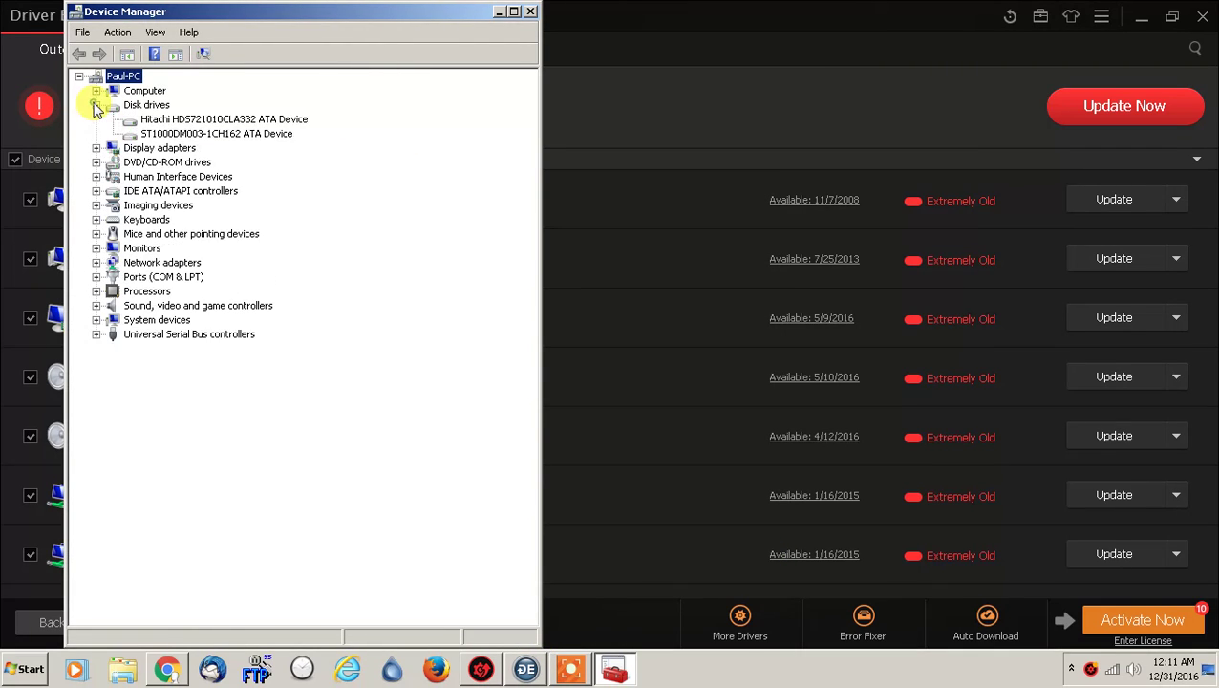
pyautogui.click(95, 106)
pyautogui.click(97, 119)
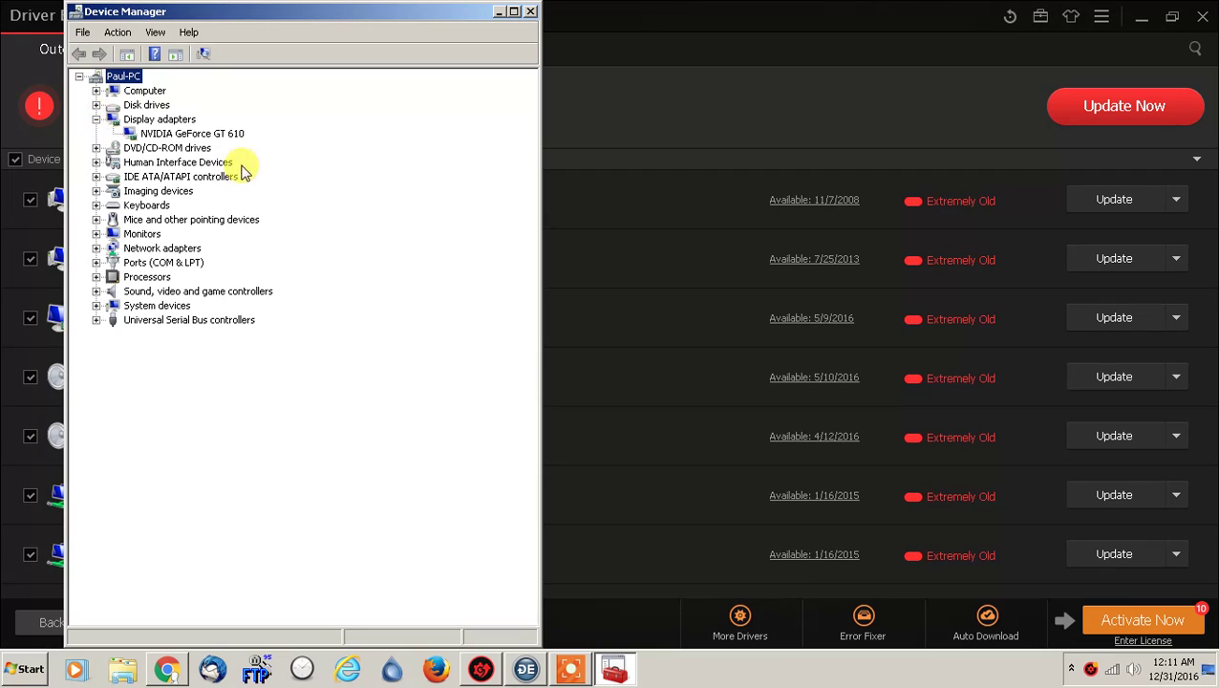
pyautogui.click(210, 133)
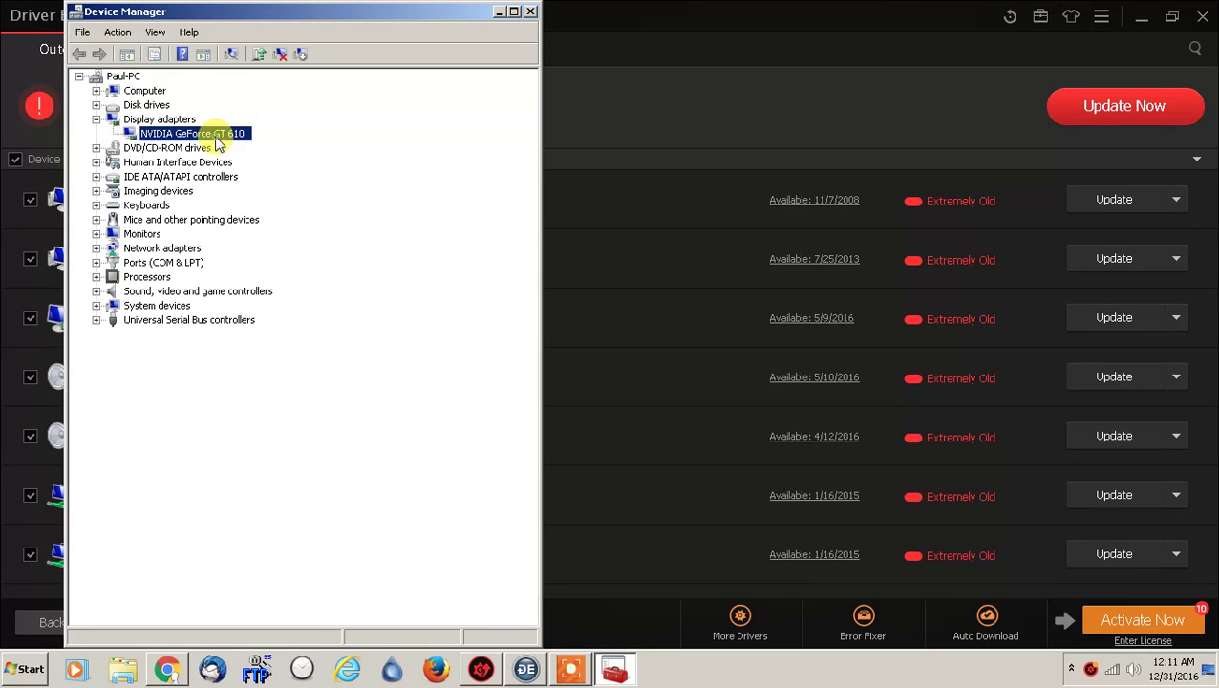
pyautogui.click(96, 118)
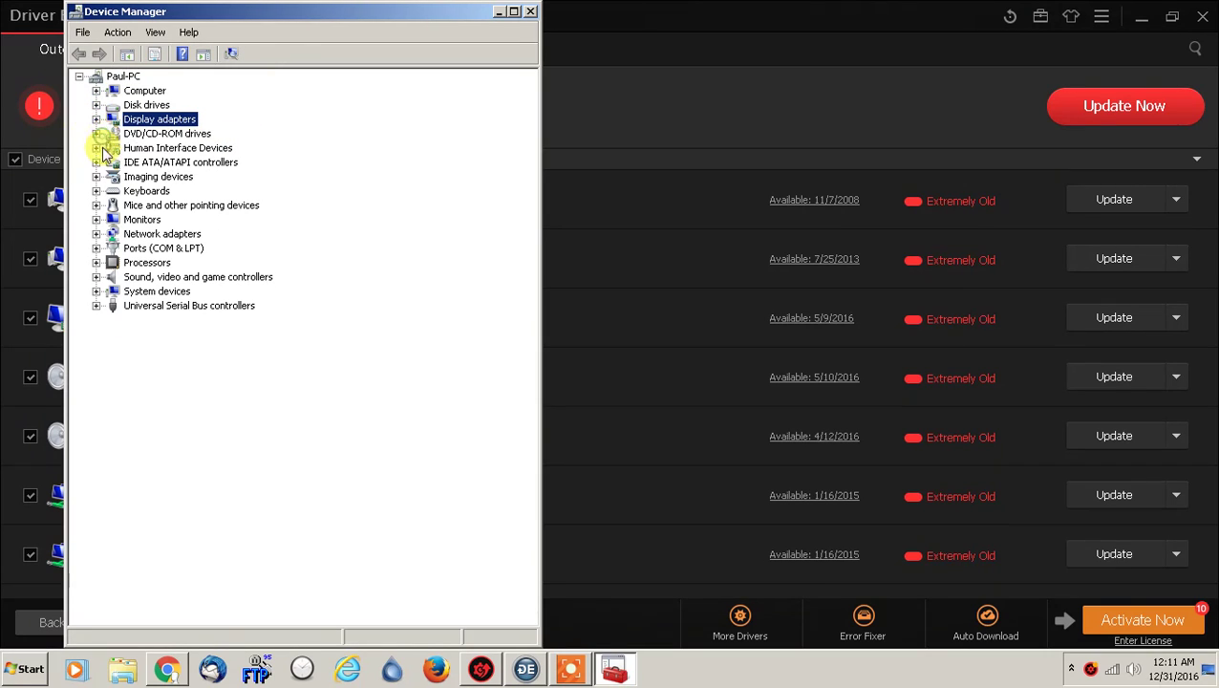
# Step: Inspect the mice, network adapters and sound controllers, including the two HID-compliant mice
pyautogui.click(95, 206)
pyautogui.click(95, 205)
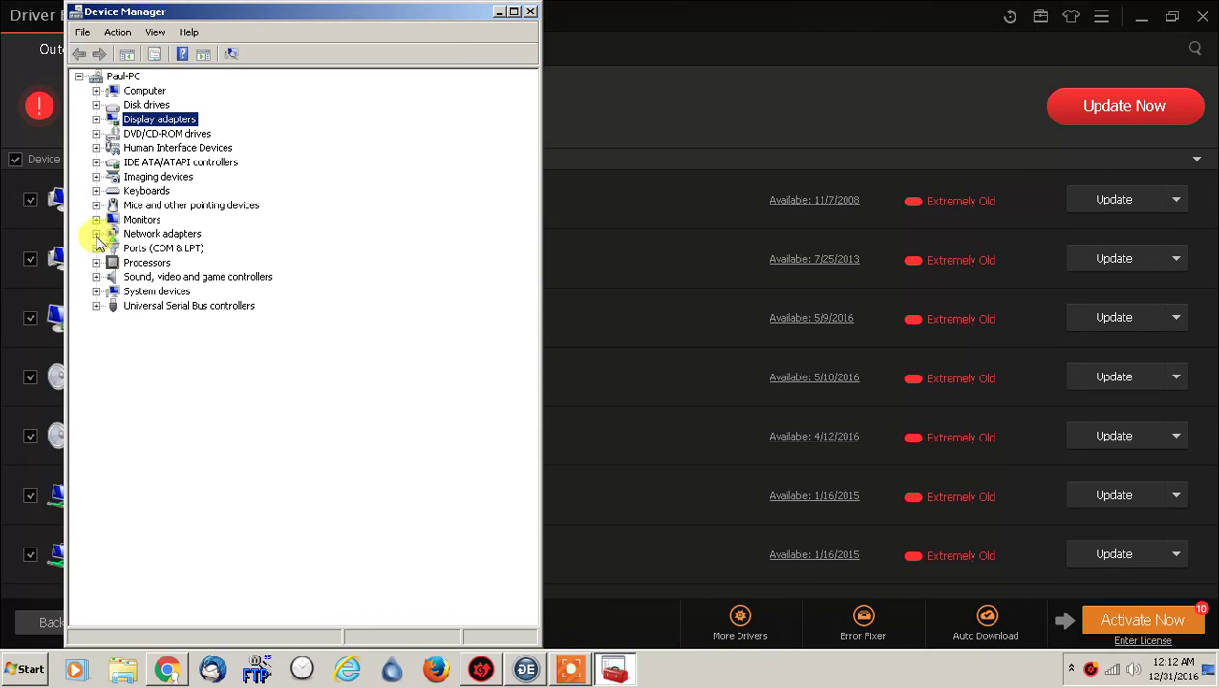
pyautogui.click(96, 234)
pyautogui.click(95, 234)
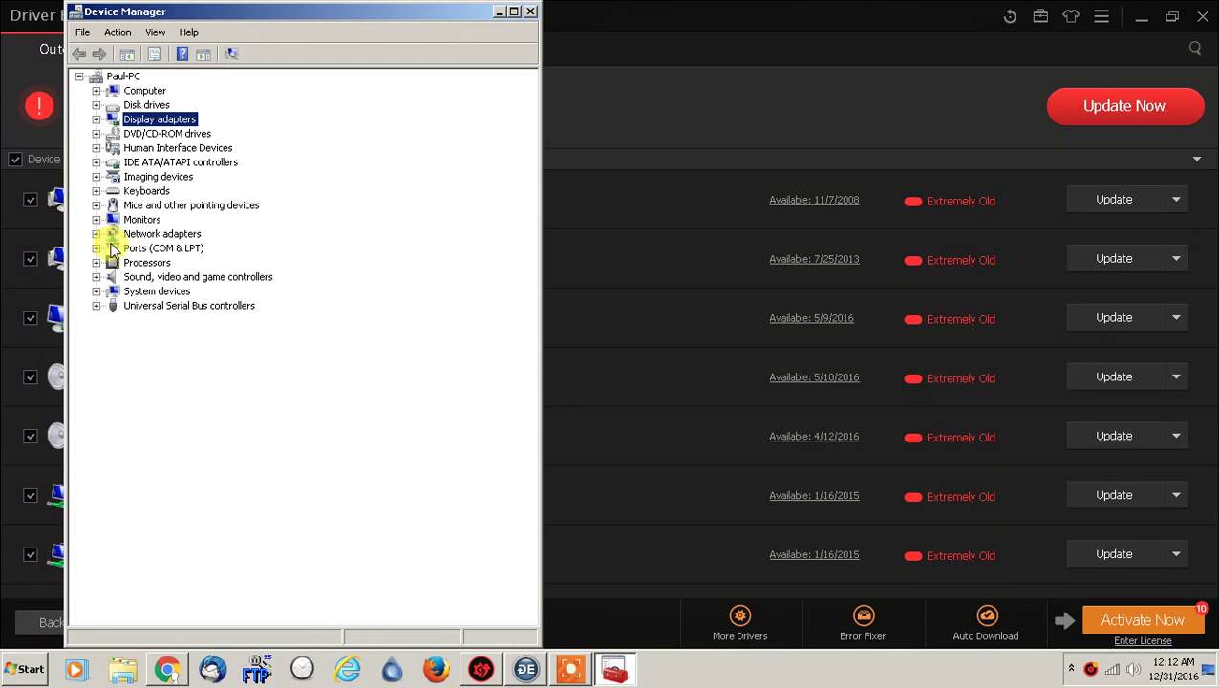
pyautogui.click(96, 277)
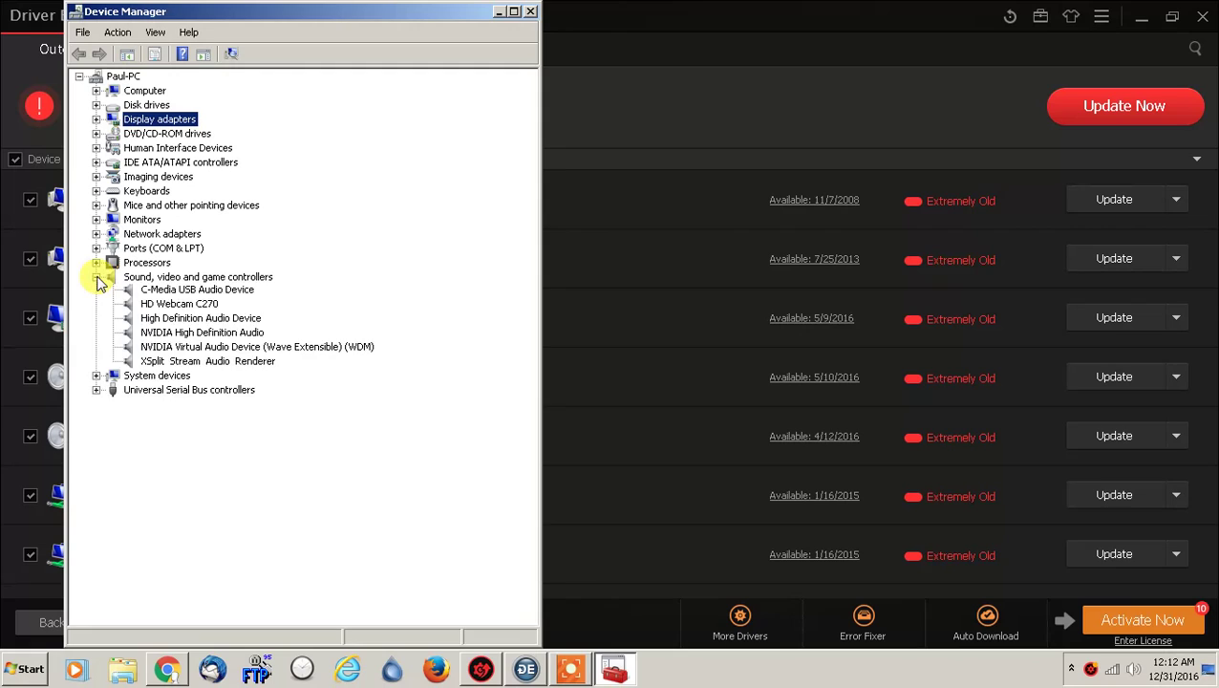
pyautogui.click(96, 277)
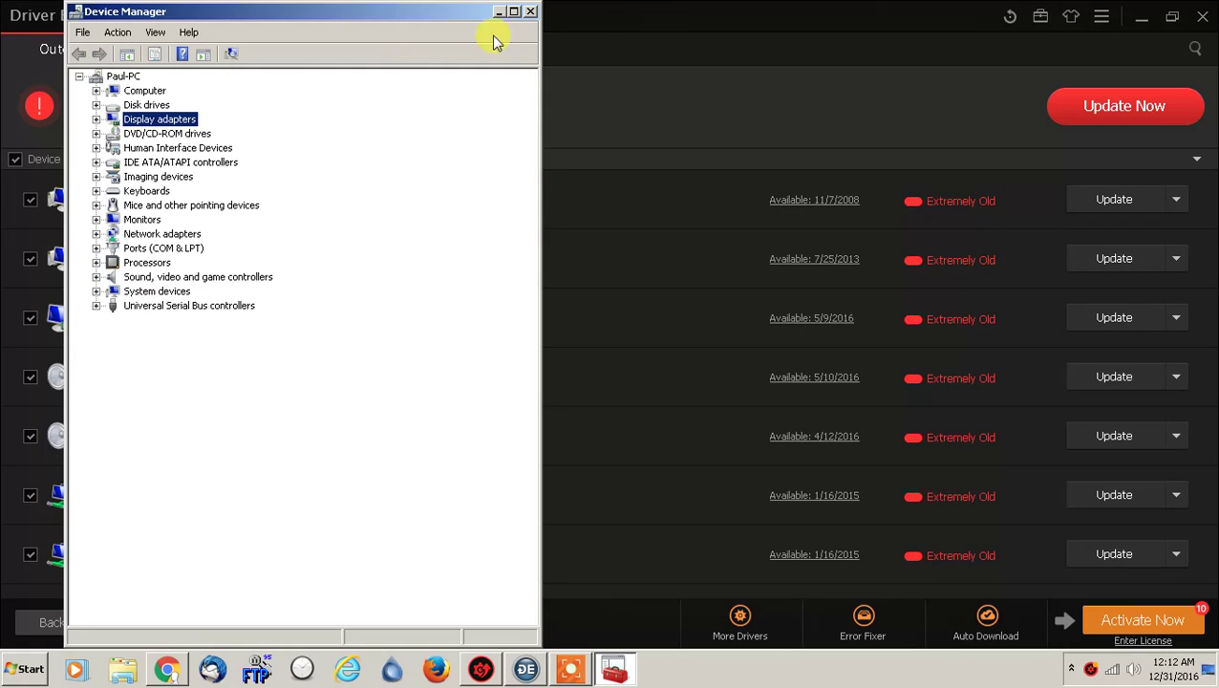
pyautogui.click(95, 205)
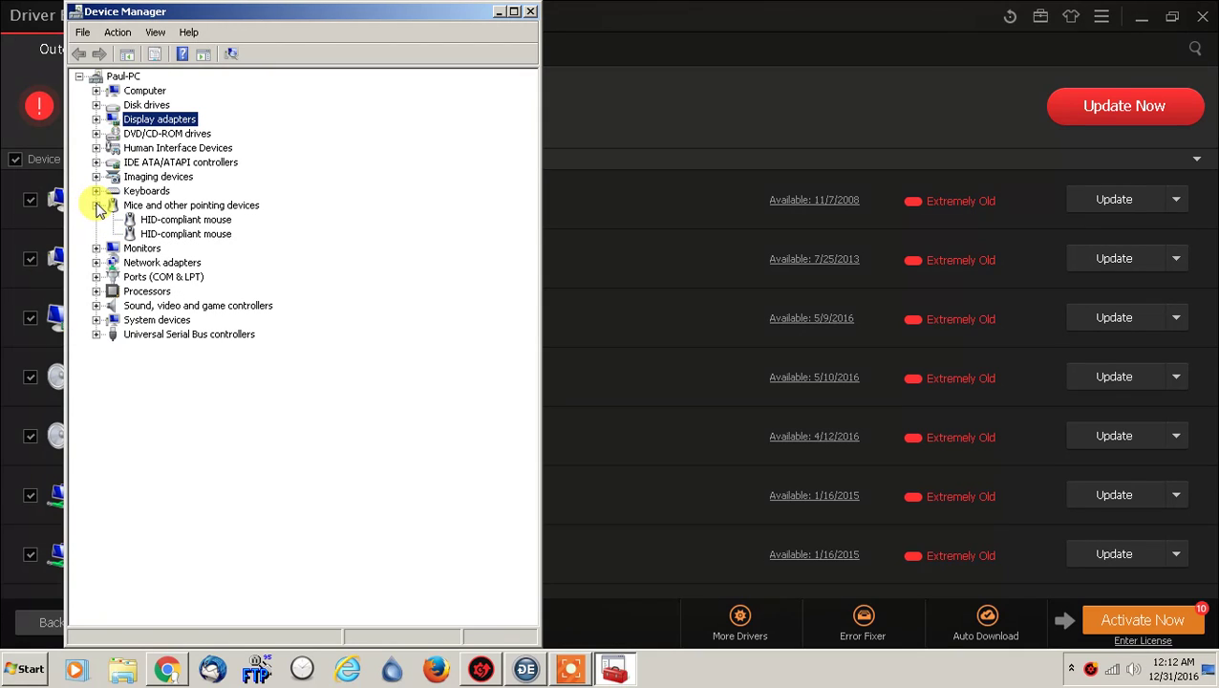
pyautogui.click(95, 205)
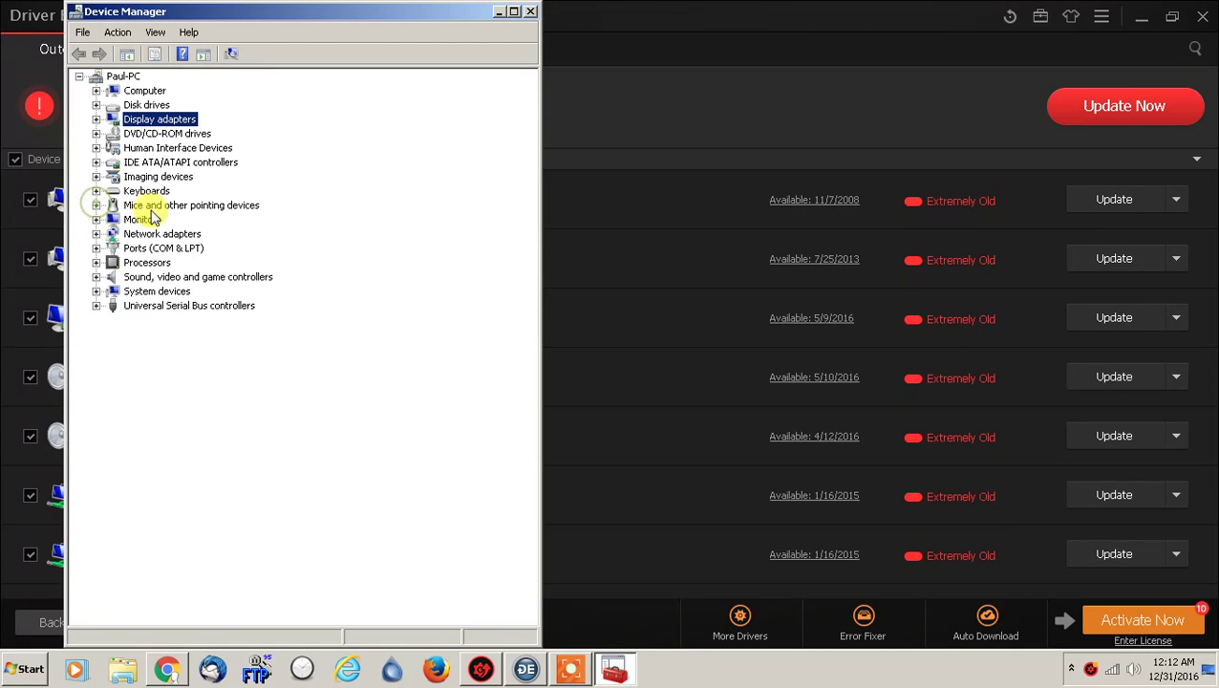
# Step: Close Device Manager and review the NVIDIA High Definition Audio driver's update options
pyautogui.click(530, 12)
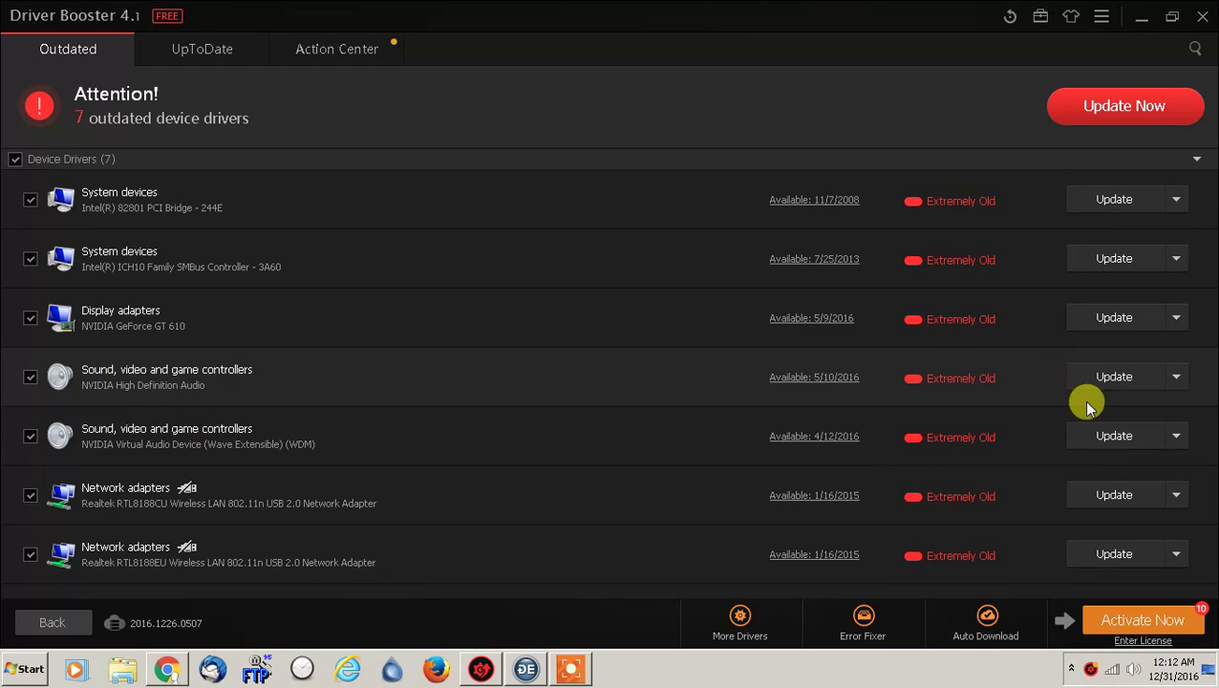
pyautogui.click(1175, 376)
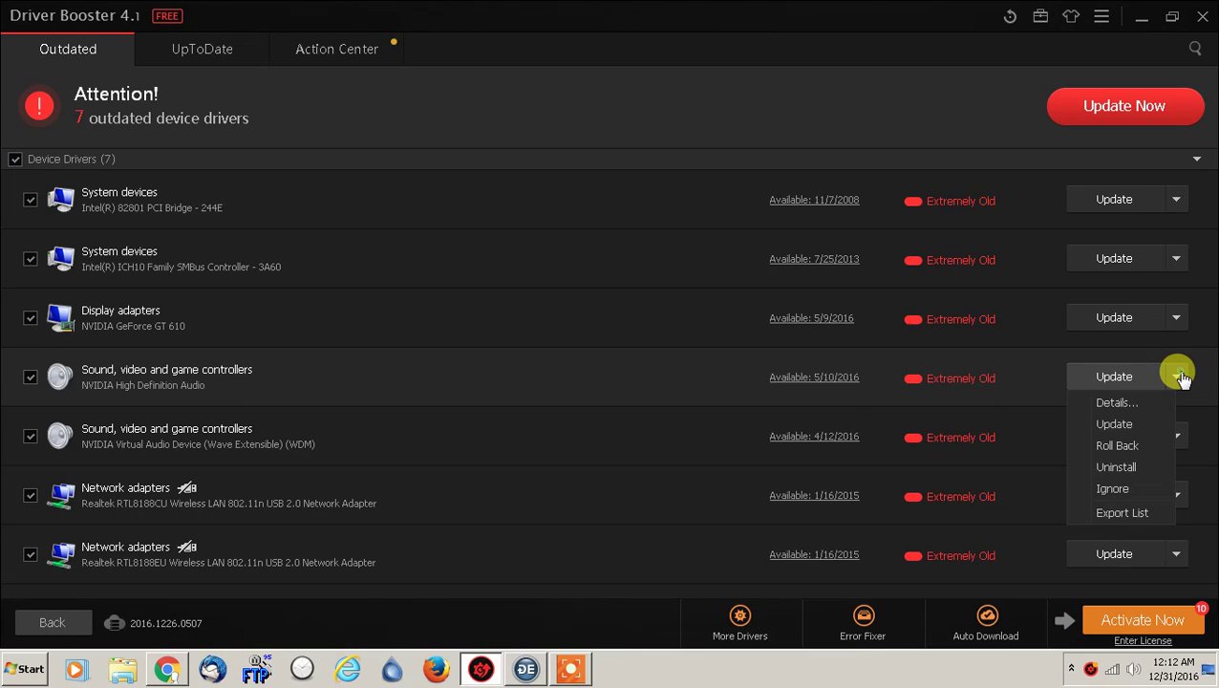
pyautogui.click(794, 151)
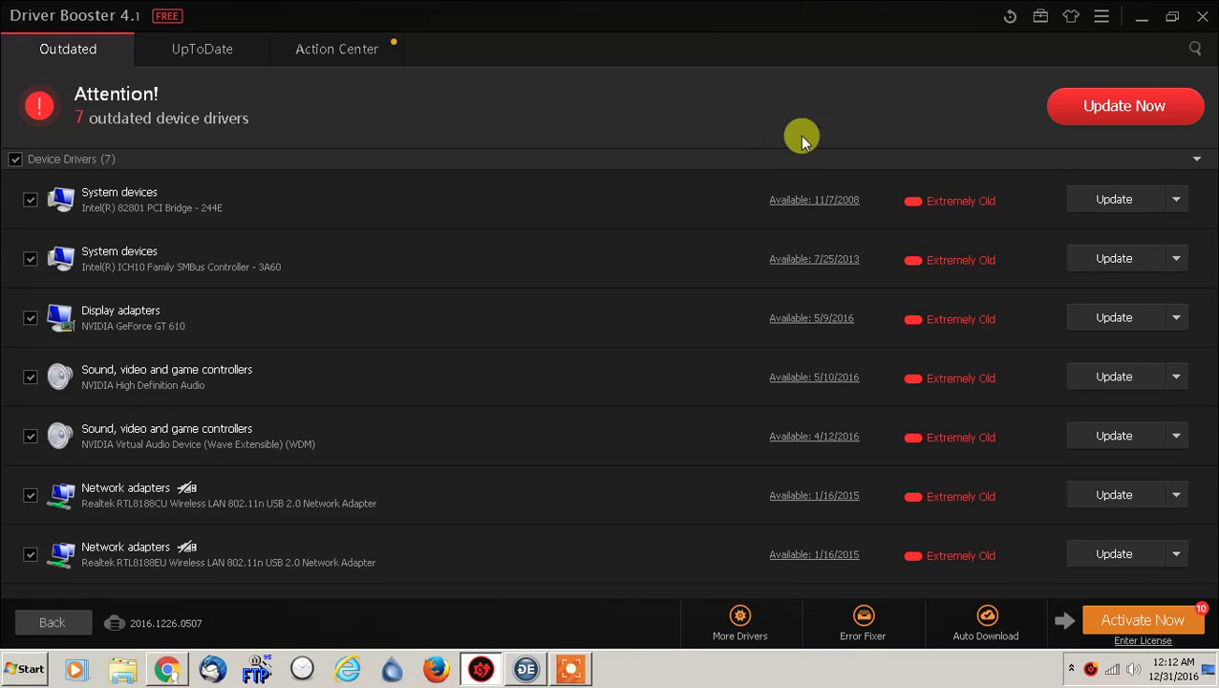
pyautogui.click(1176, 378)
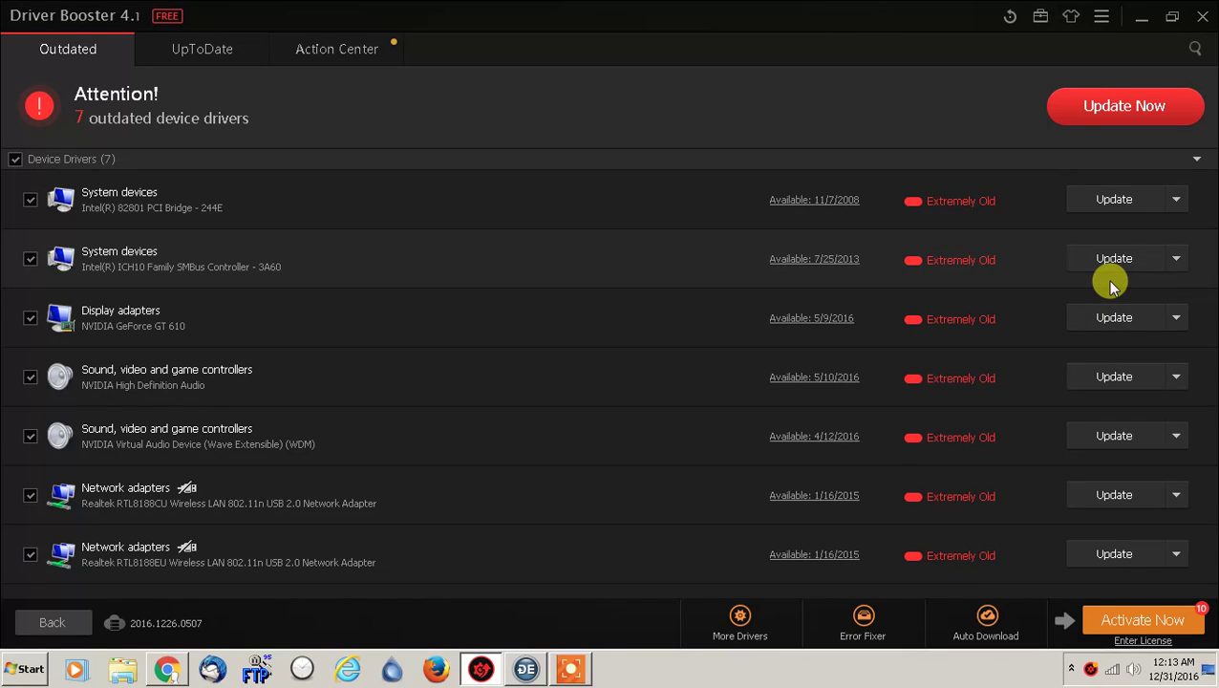
# Step: Update the Intel 82801 PCI Bridge driver, choosing Continue Update instead of PRO
pyautogui.click(1089, 203)
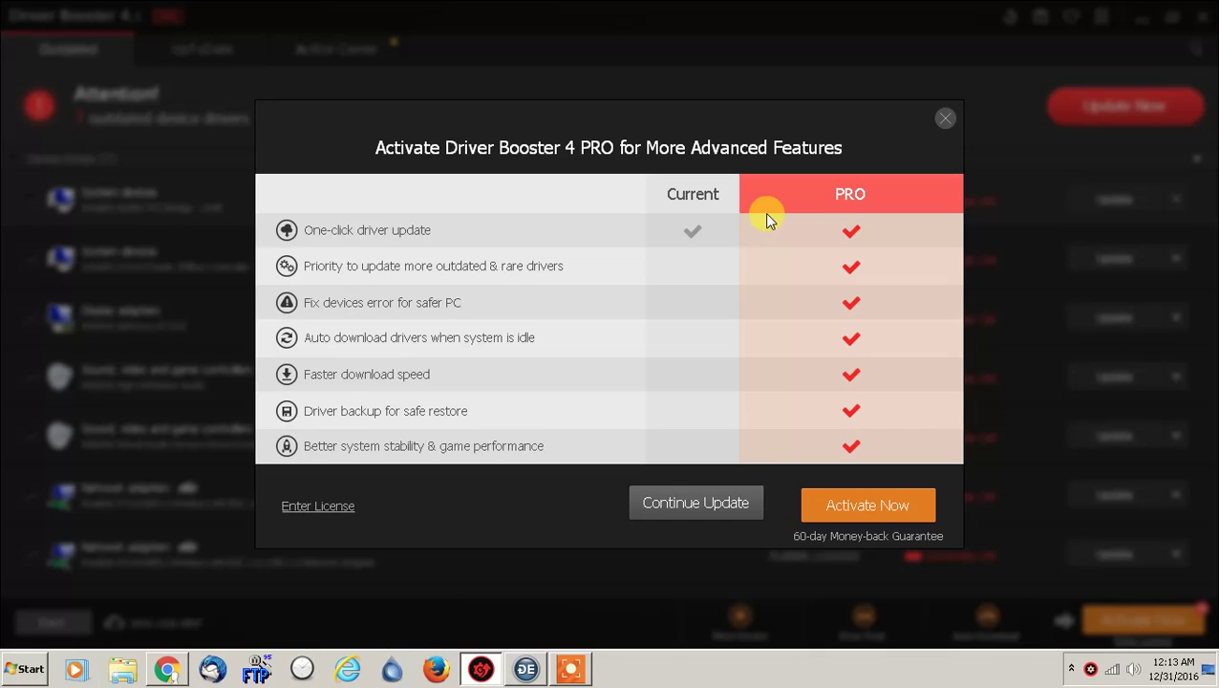
pyautogui.click(693, 509)
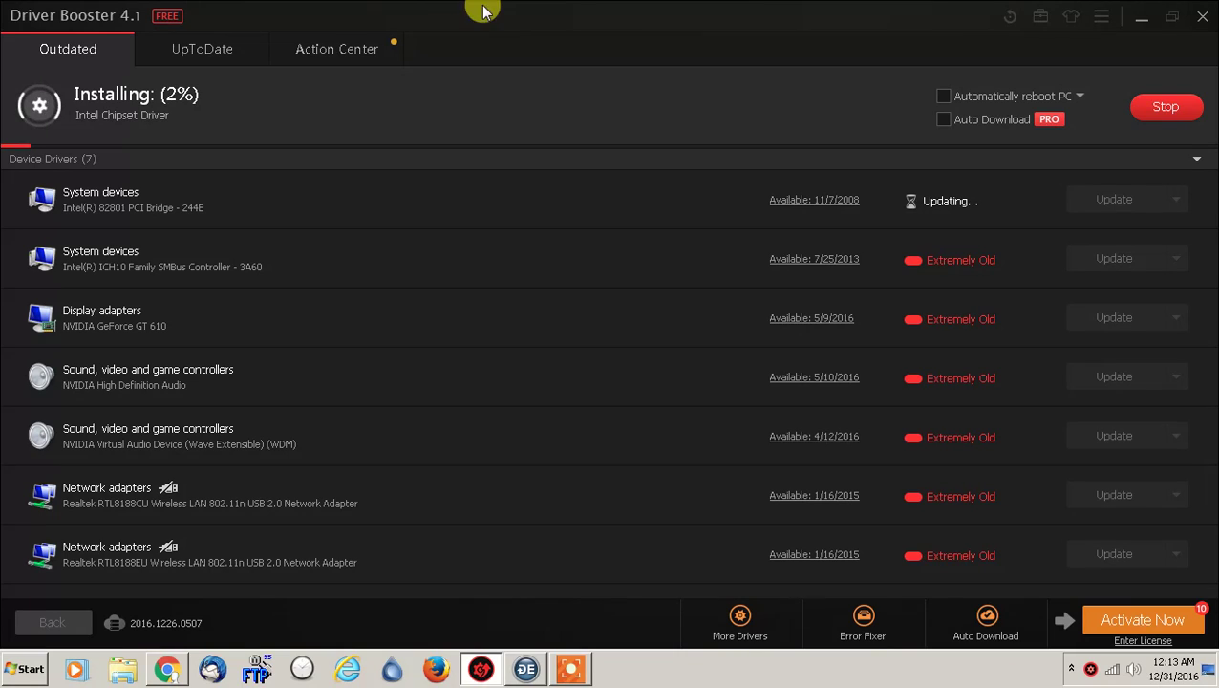
# Step: Stop the running driver update and confirm the cancellation, leaving the Intel driver completed
pyautogui.click(1162, 108)
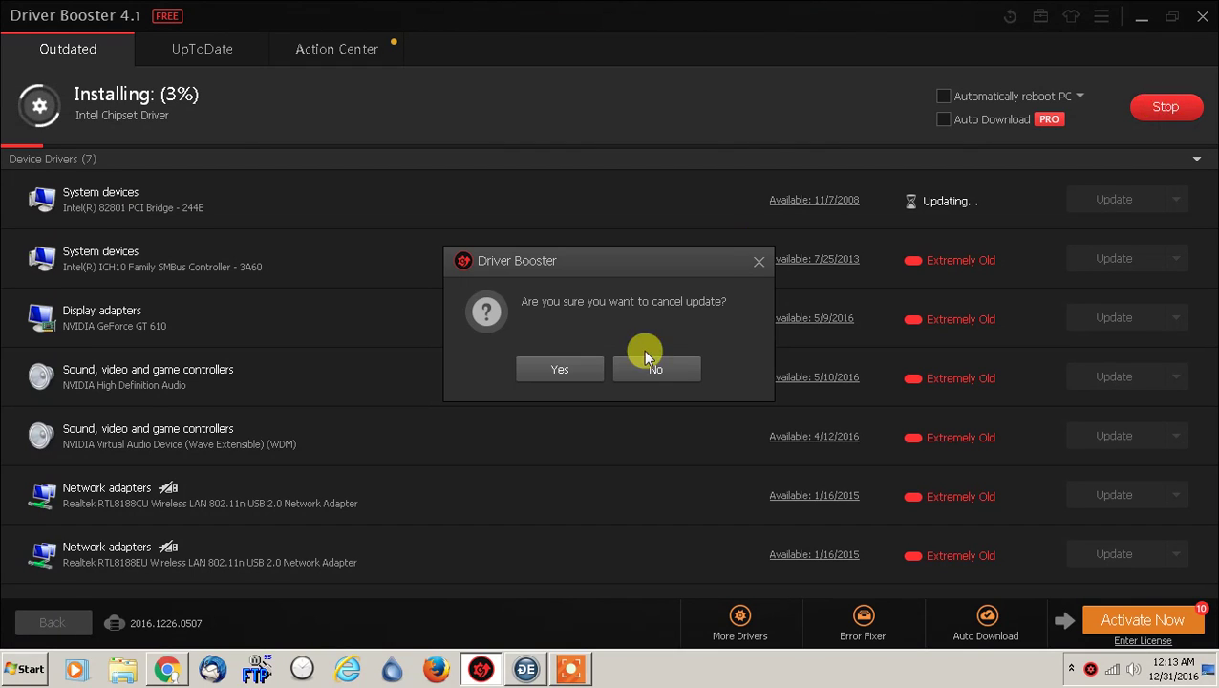
pyautogui.click(563, 371)
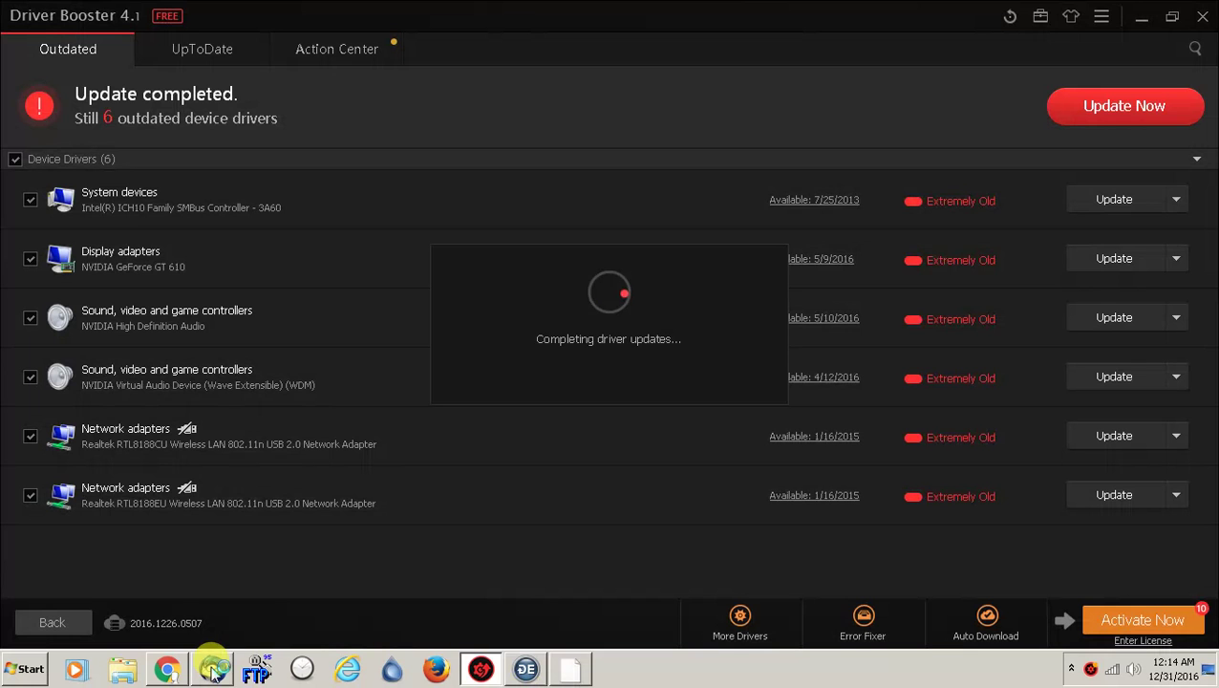
# Step: Open Driver Easy's Download.com page from drivereasy.com, go back, and minimize Chrome
pyautogui.click(166, 668)
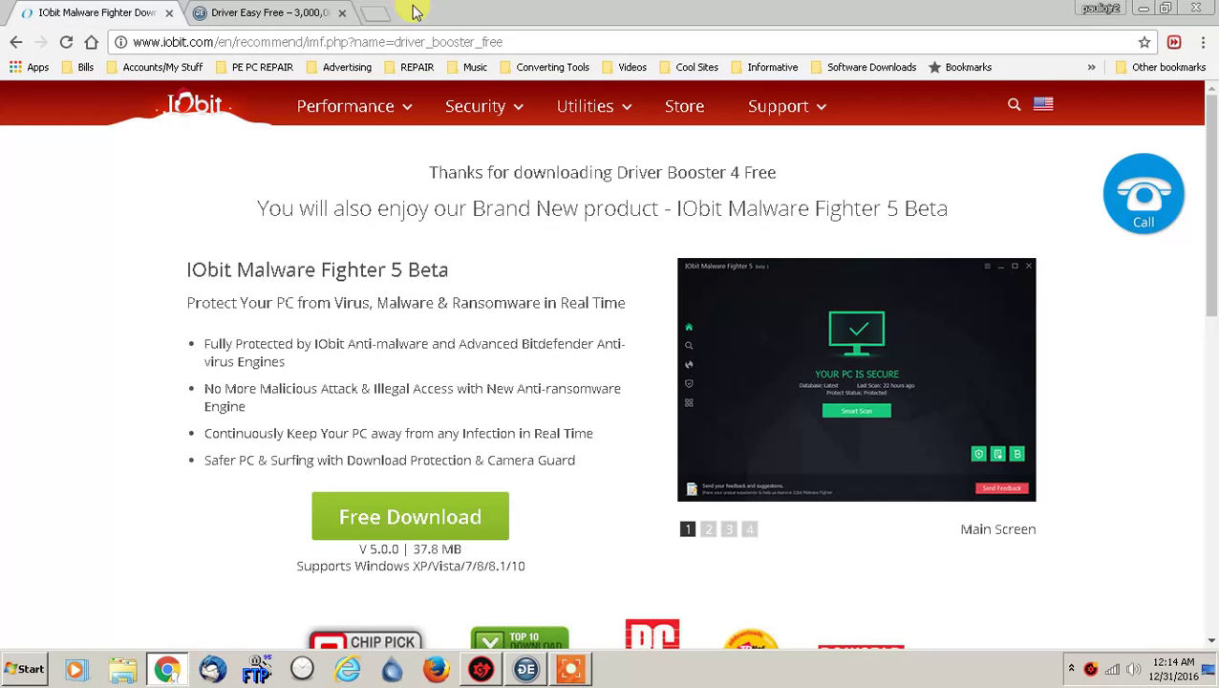
pyautogui.click(203, 11)
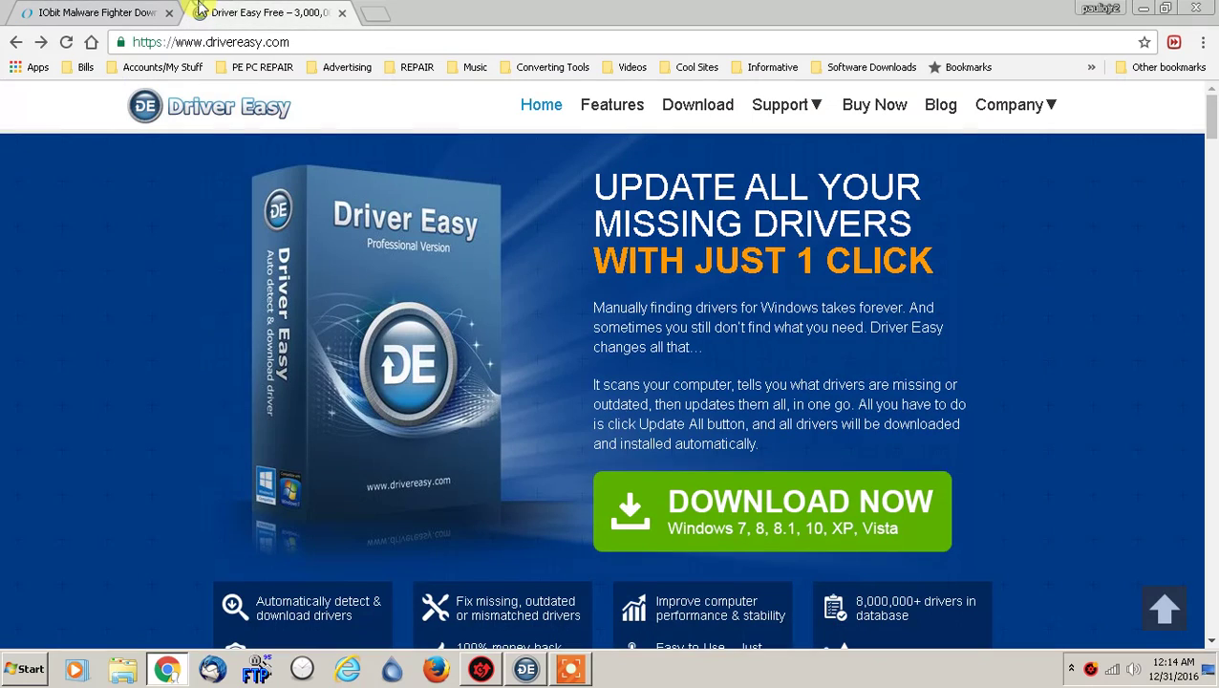
pyautogui.click(353, 46)
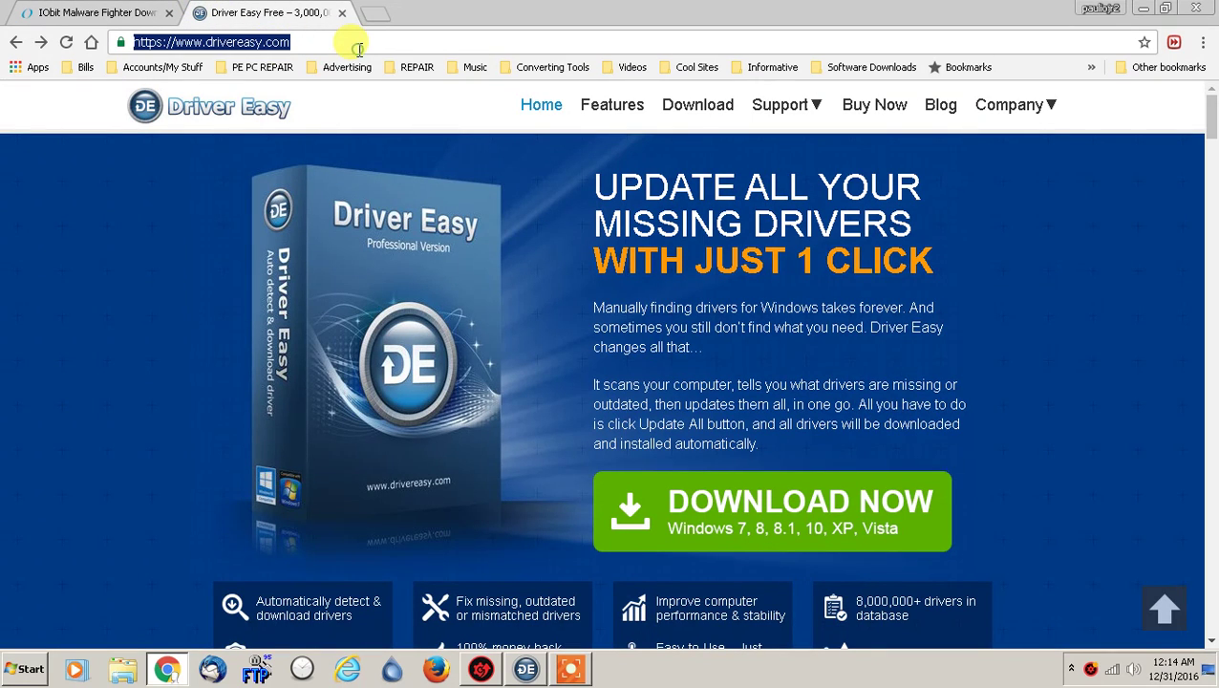
pyautogui.click(779, 516)
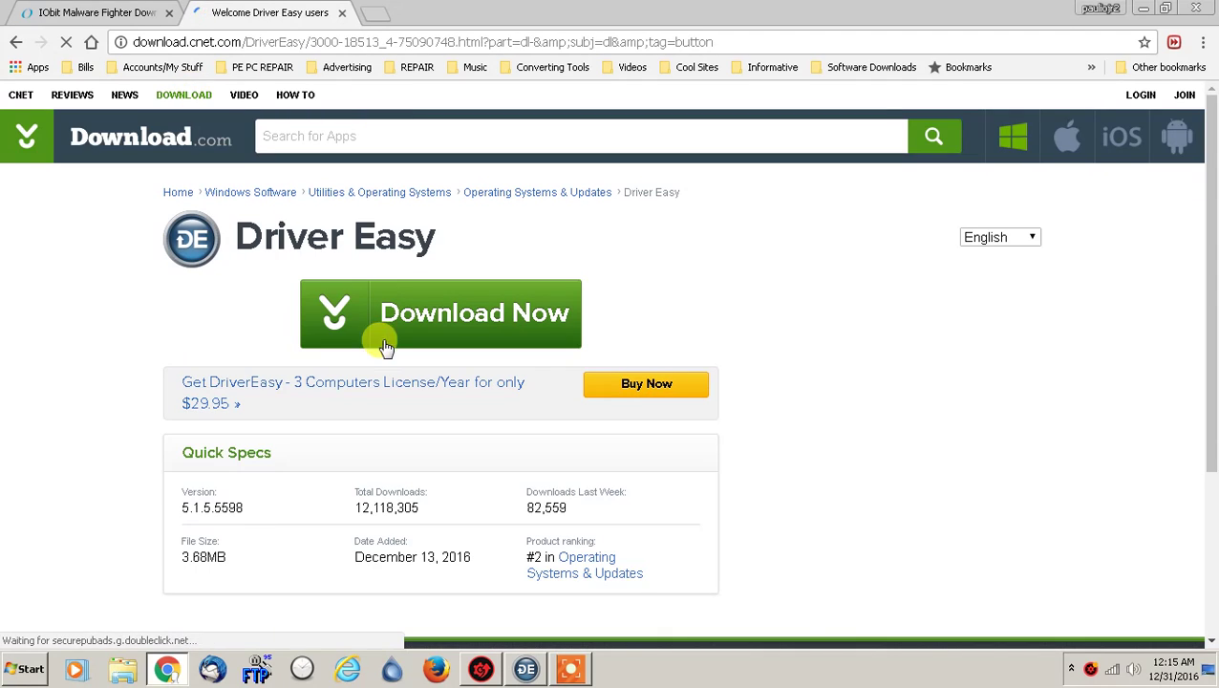
pyautogui.click(15, 42)
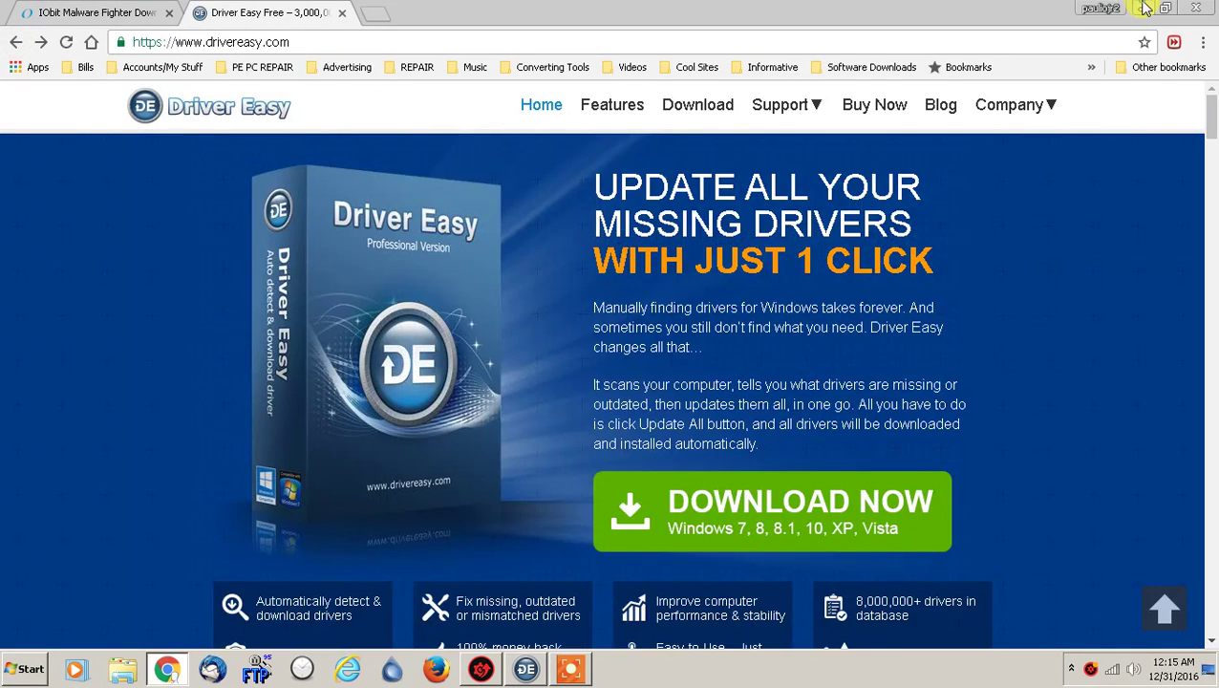
pyautogui.click(1139, 8)
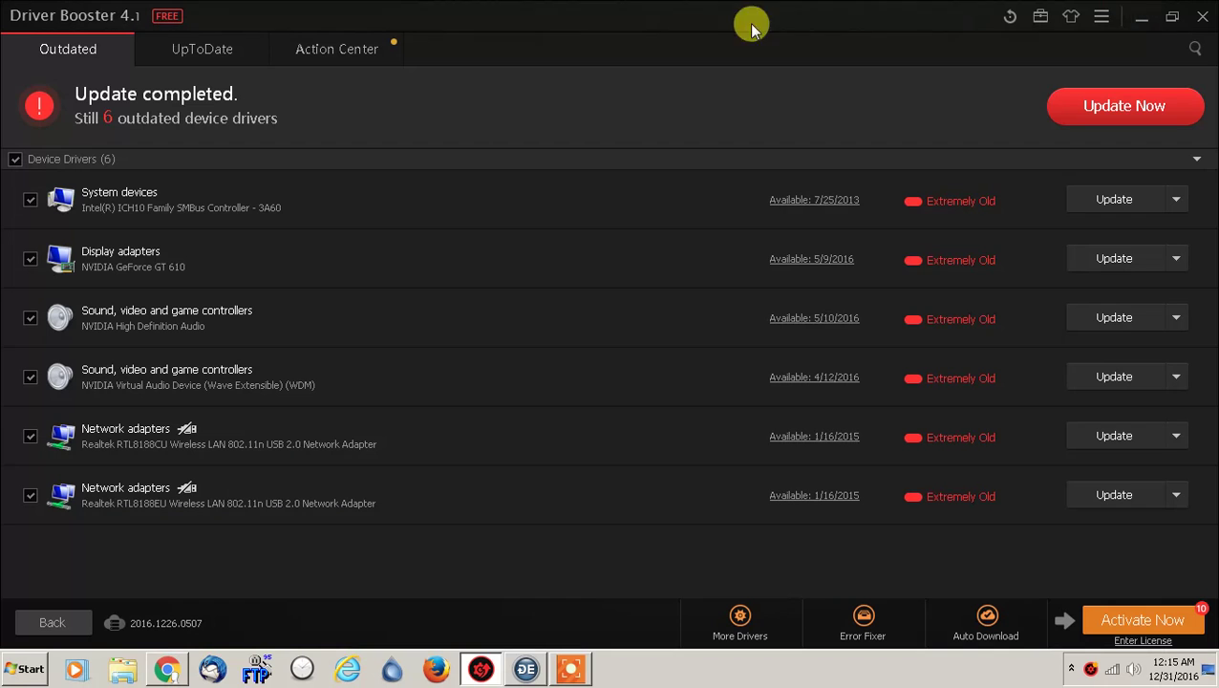
# Step: Hide Driver Booster, bring up Driver Easy and run Scan Now, finding 9 devices
pyautogui.click(1138, 18)
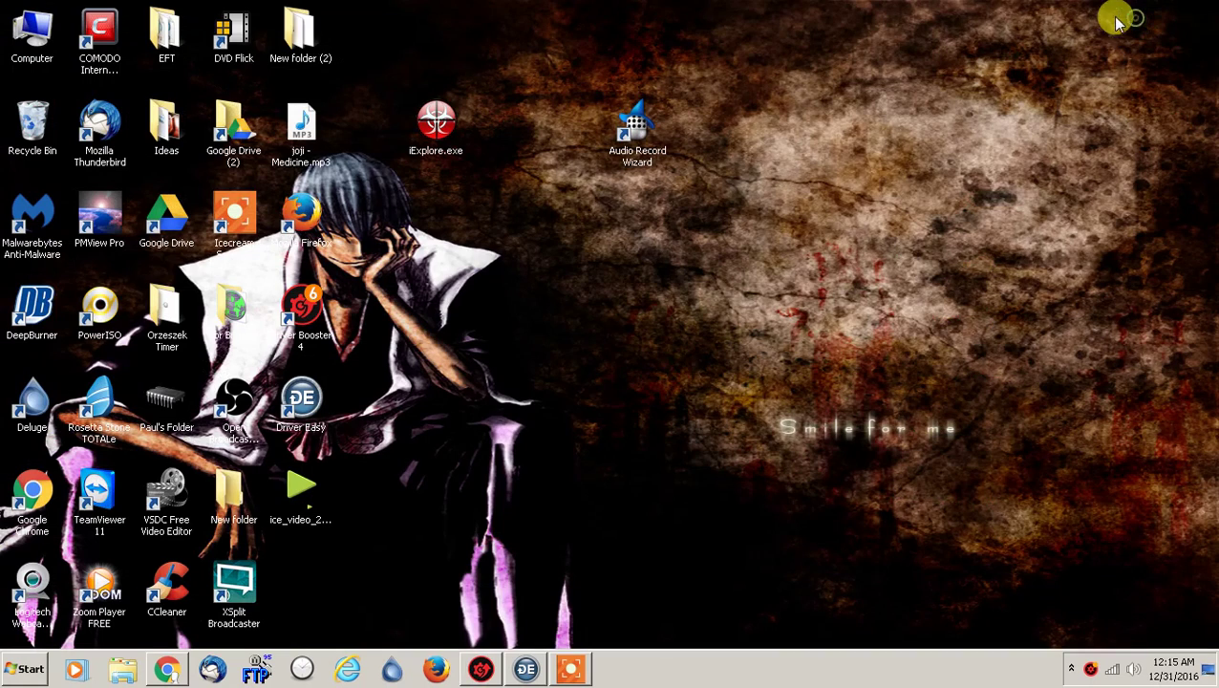
pyautogui.click(527, 668)
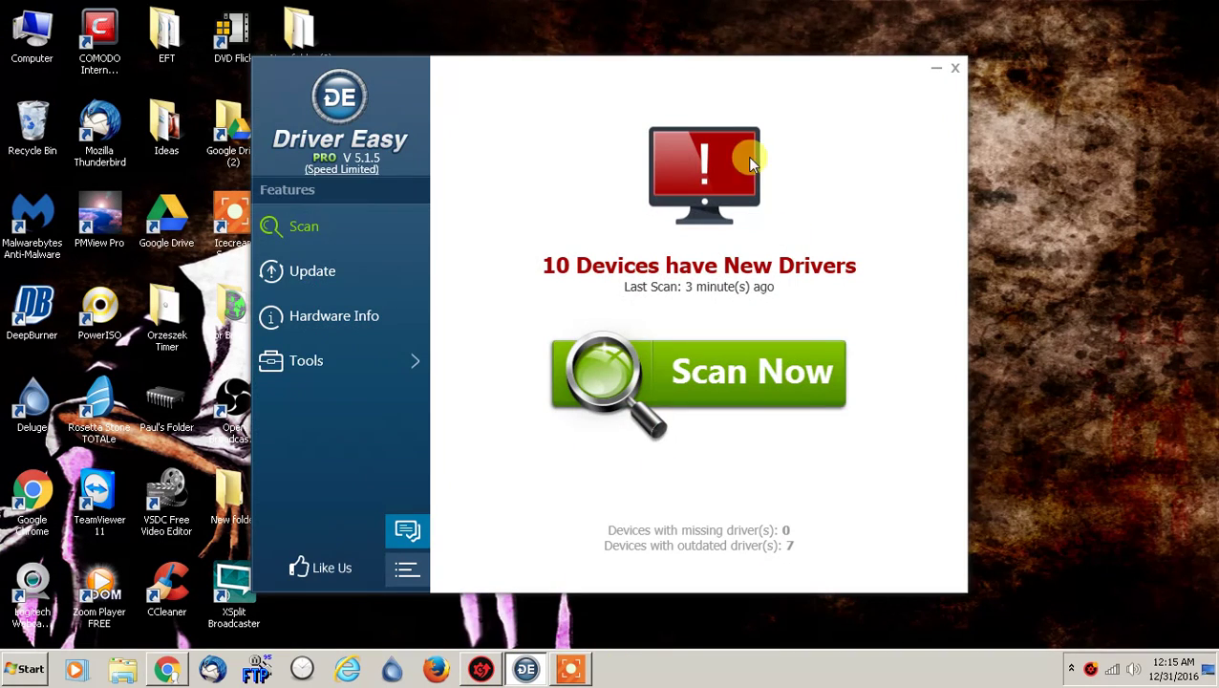
pyautogui.moveTo(595, 88); pyautogui.dragTo(637, 92)
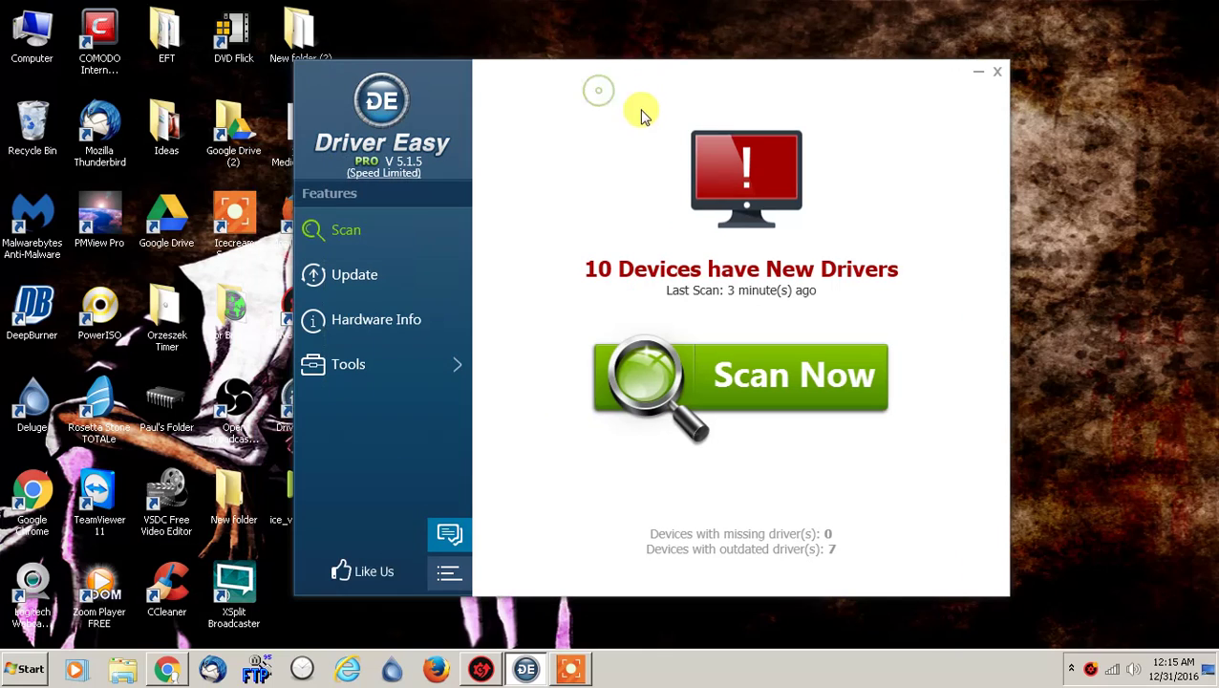
pyautogui.click(726, 365)
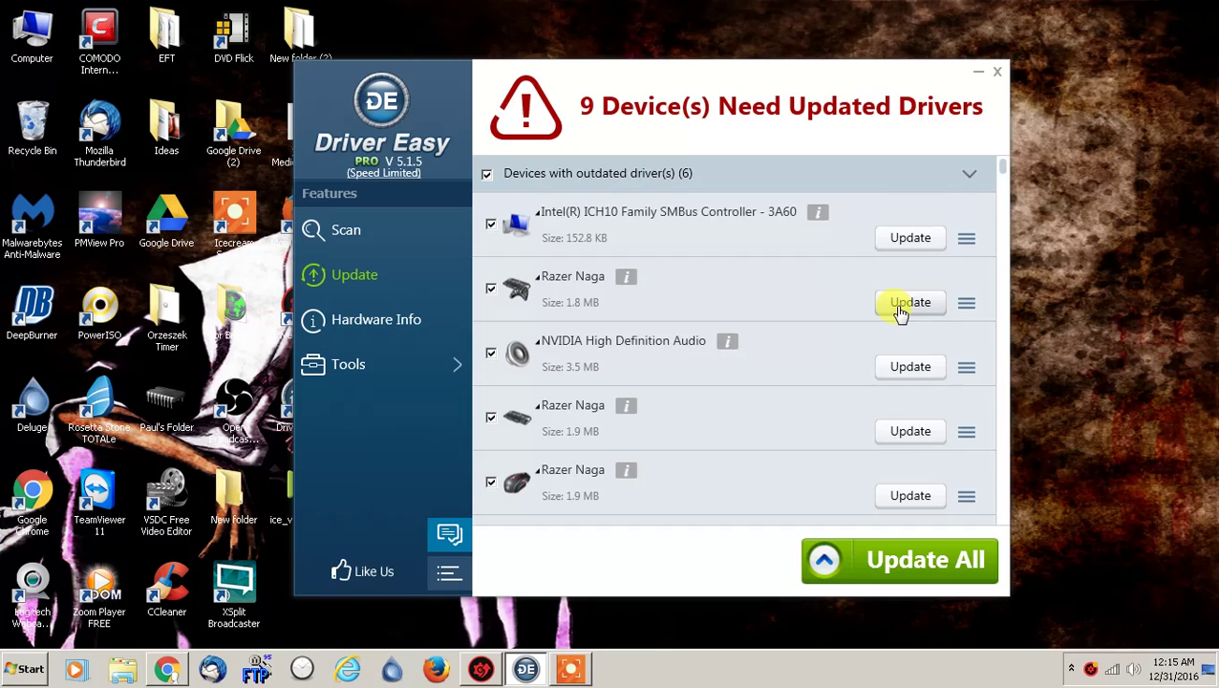
# Step: Update the Razer Naga driver in Driver Easy, then switch back to Driver Booster
pyautogui.click(909, 303)
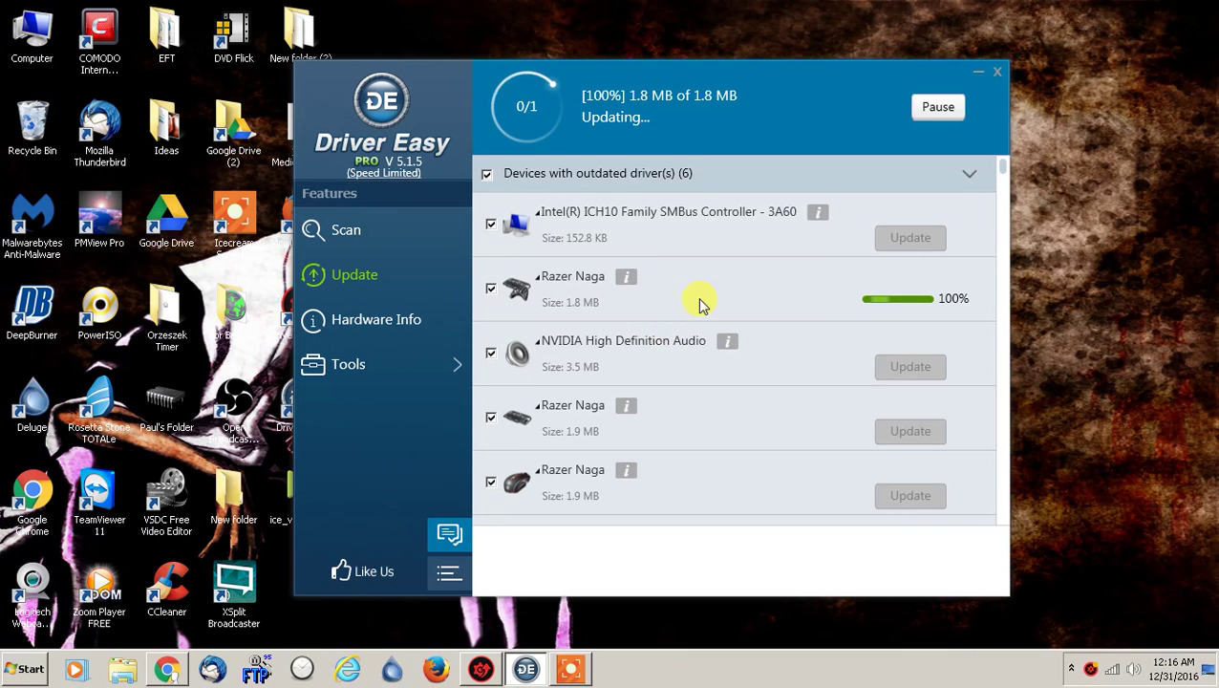
pyautogui.click(480, 669)
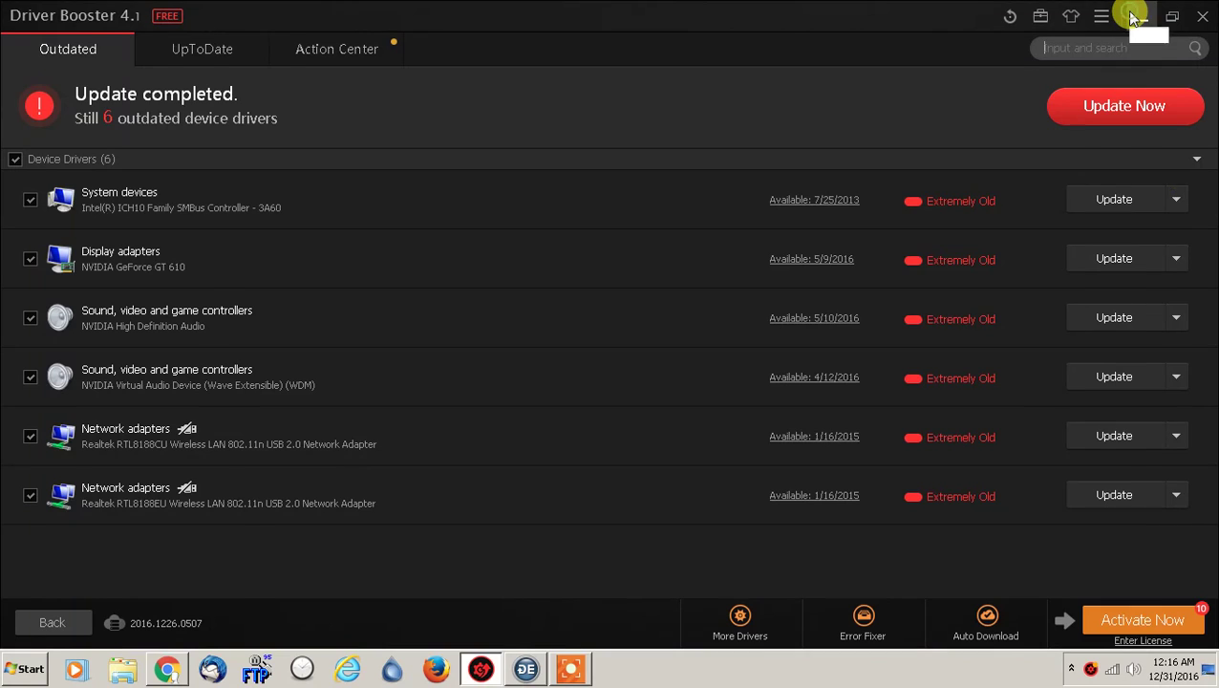
# Step: Return to Driver Easy, start the NVIDIA GeForce GT 610 driver update, then pause it
pyautogui.click(1137, 17)
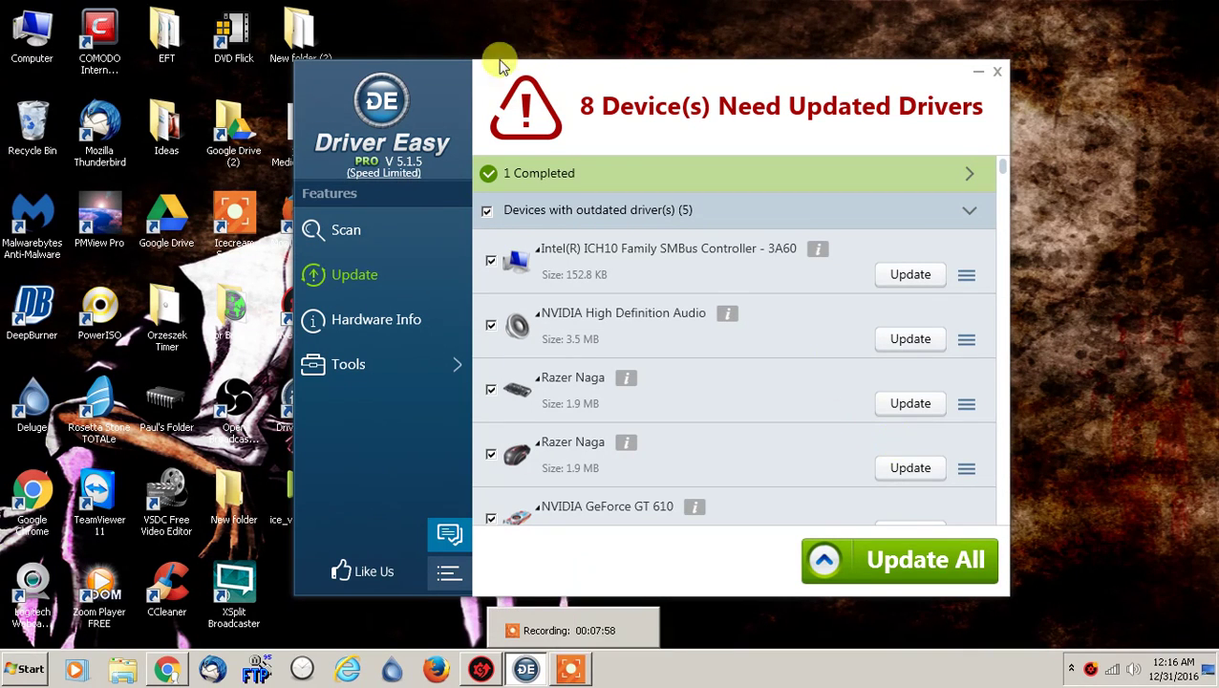
pyautogui.moveTo(614, 94)
pyautogui.mouseDown()
pyautogui.moveTo(541, 112)
pyautogui.moveTo(634, 95)
pyautogui.mouseUp()
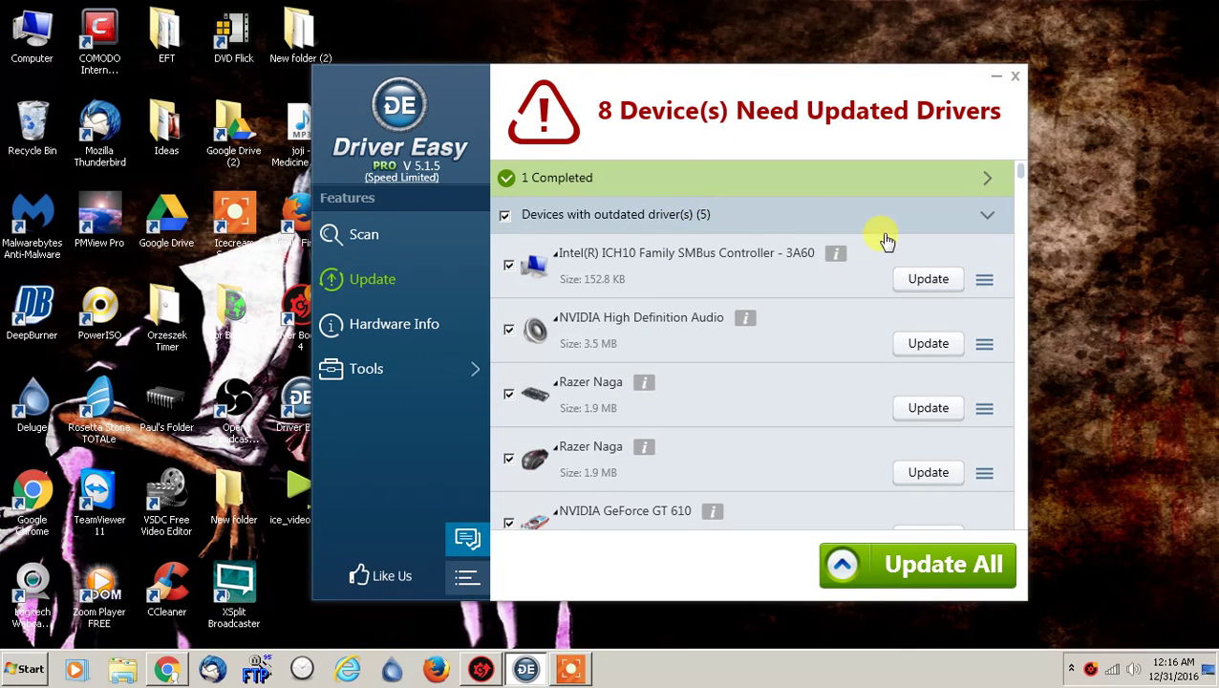
pyautogui.scroll(-3, 730, 395)
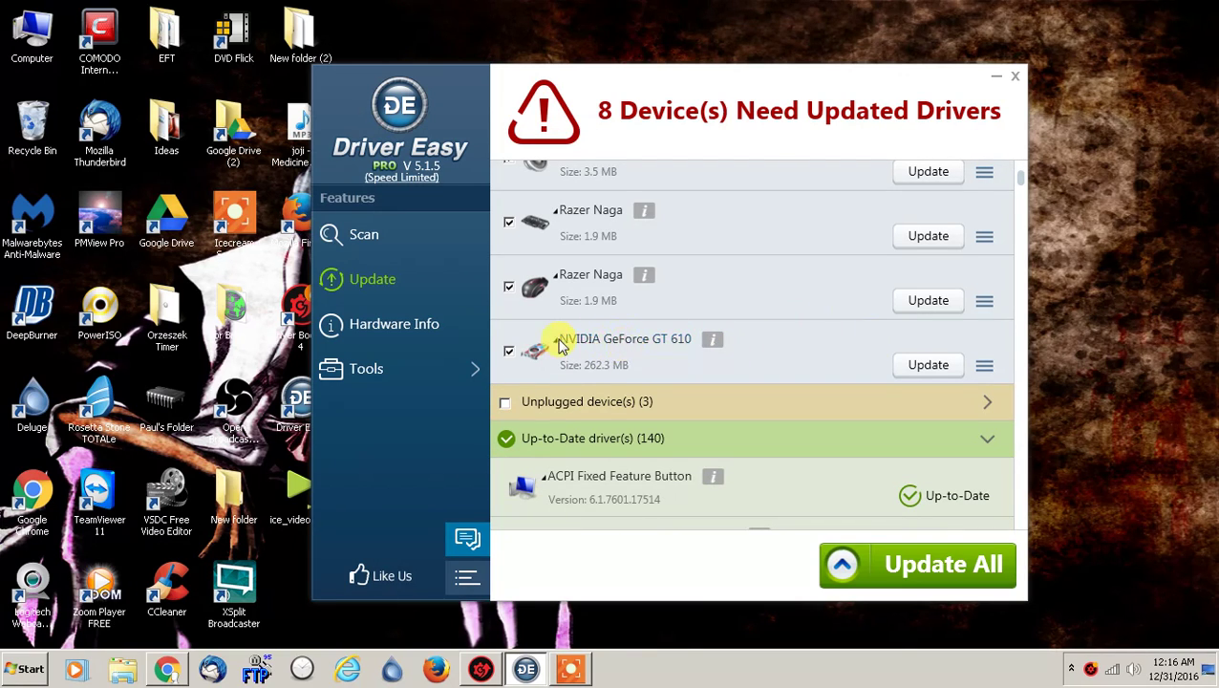
pyautogui.click(905, 365)
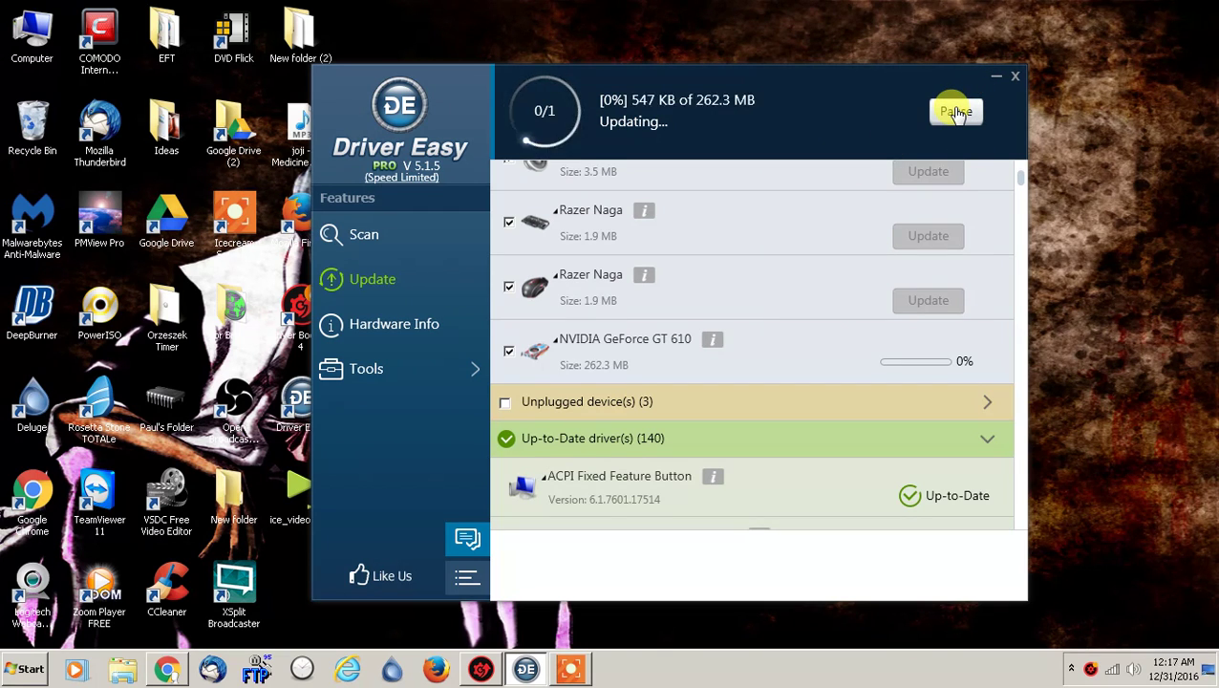
pyautogui.click(955, 111)
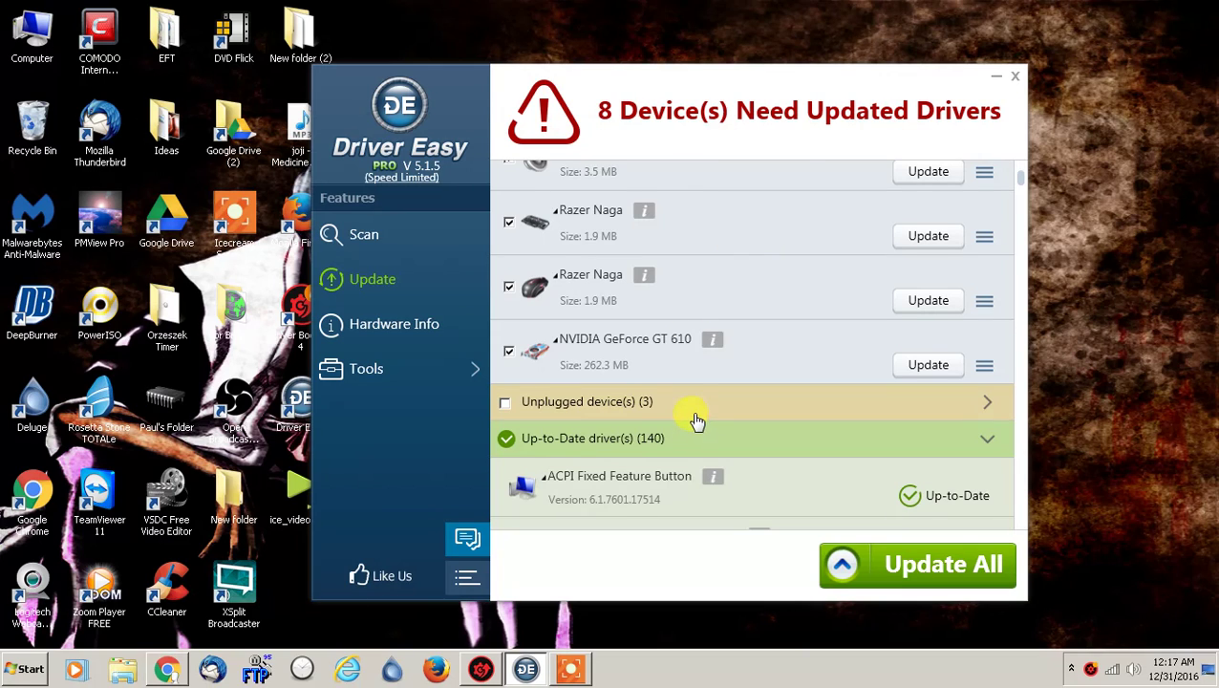
pyautogui.scroll(1, 695, 421)
pyautogui.scroll(1, 683, 411)
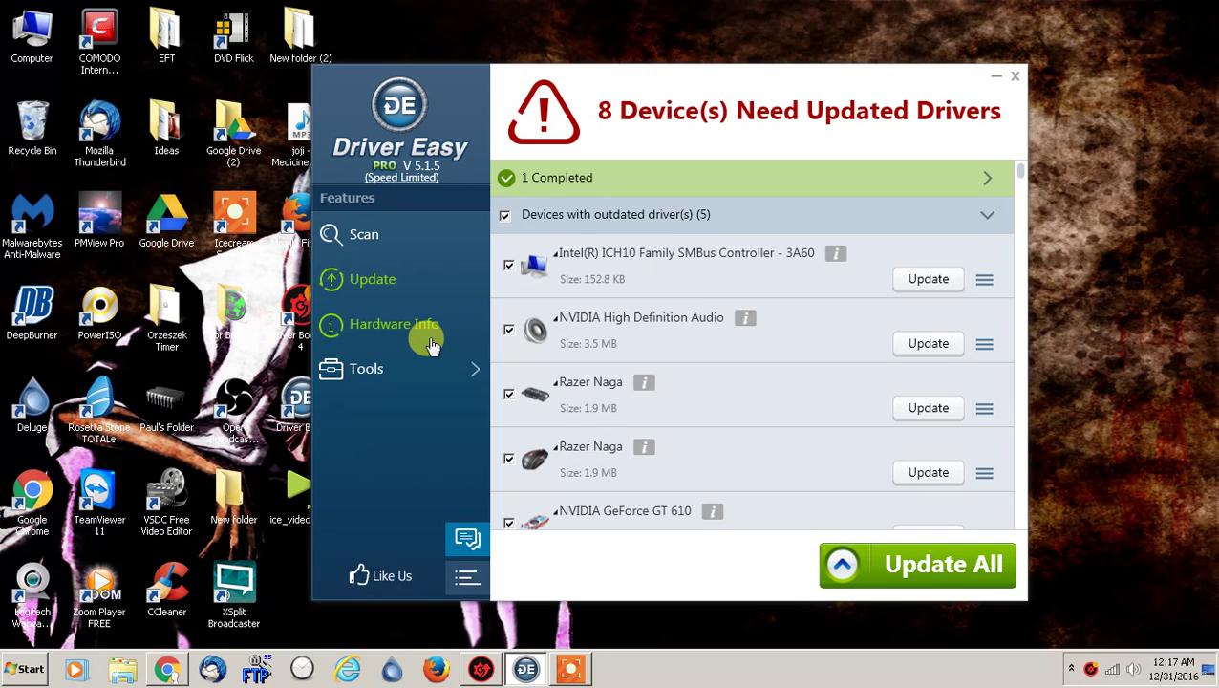
# Step: Show Driver Easy's hardware information and expand the CPU details, including which processors can be shown
pyautogui.click(379, 329)
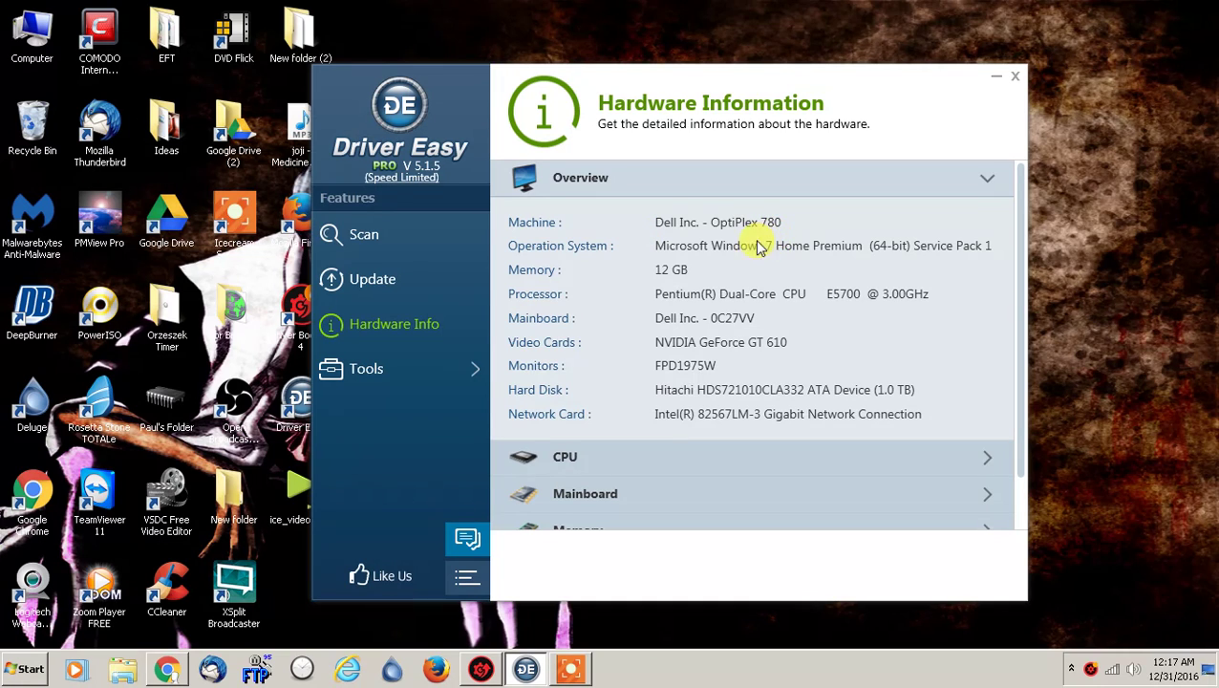
pyautogui.scroll(-2, 773, 289)
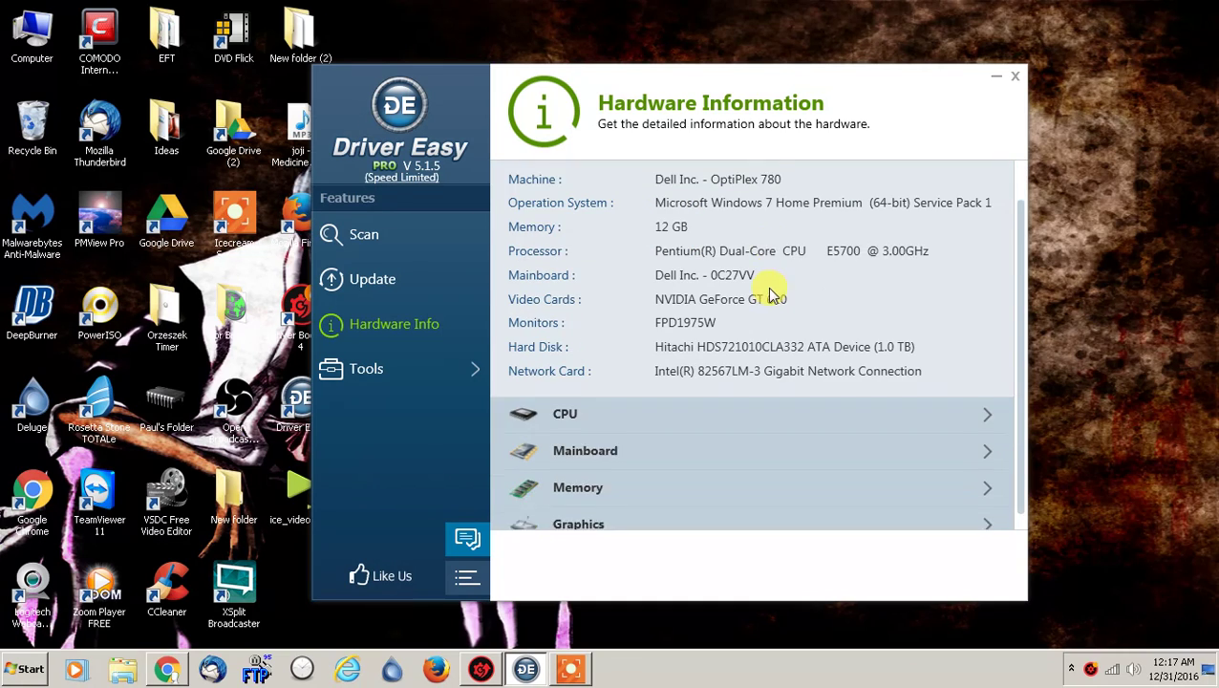
pyautogui.click(706, 403)
pyautogui.scroll(-5, 707, 406)
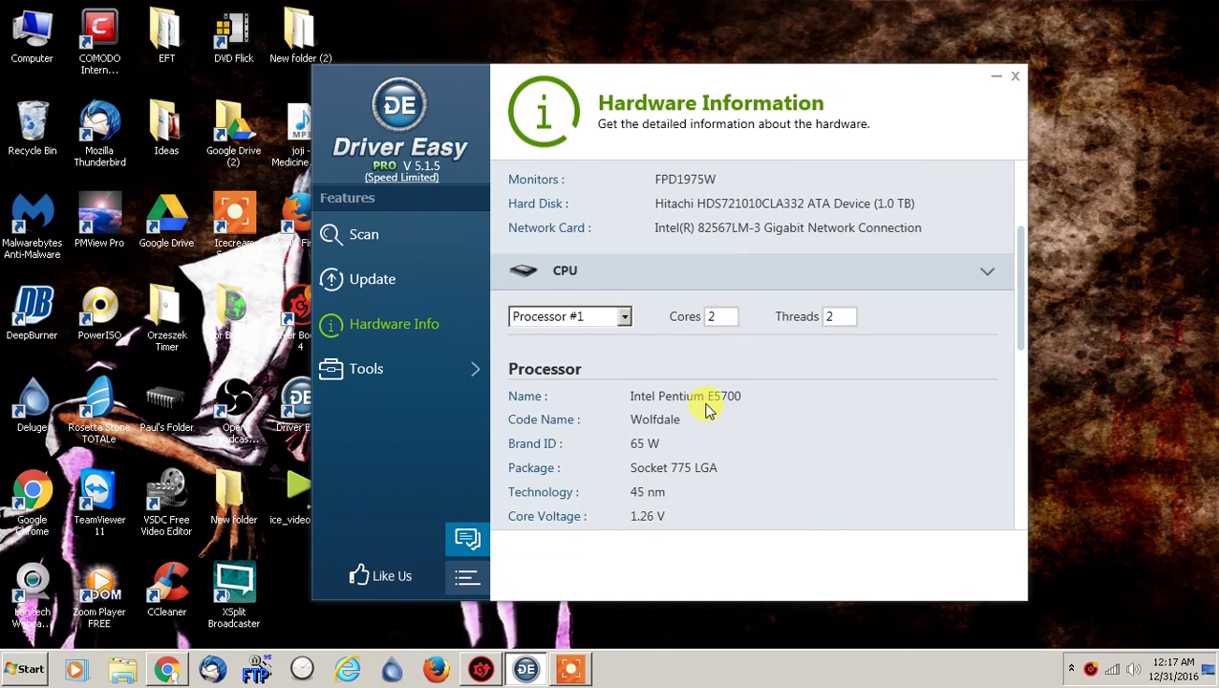
pyautogui.click(623, 187)
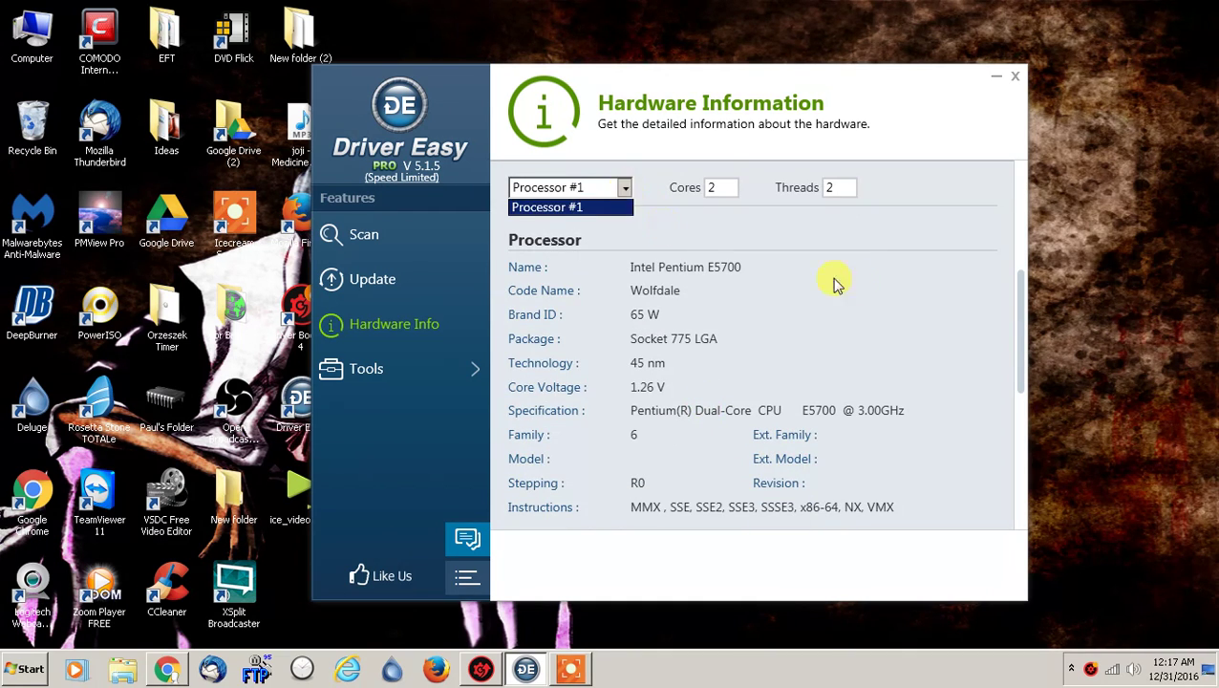
pyautogui.scroll(-7, 850, 286)
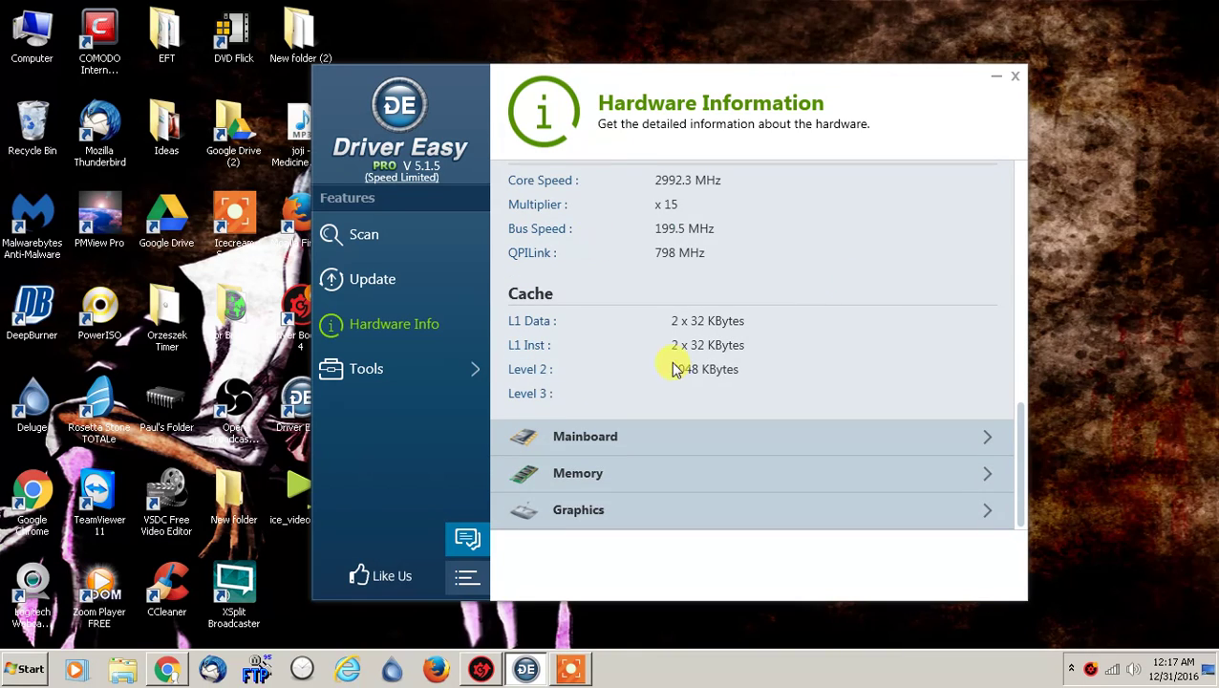
# Step: Expand the mainboard/BIOS, memory and graphics card details, then go to the Tools page
pyautogui.click(635, 441)
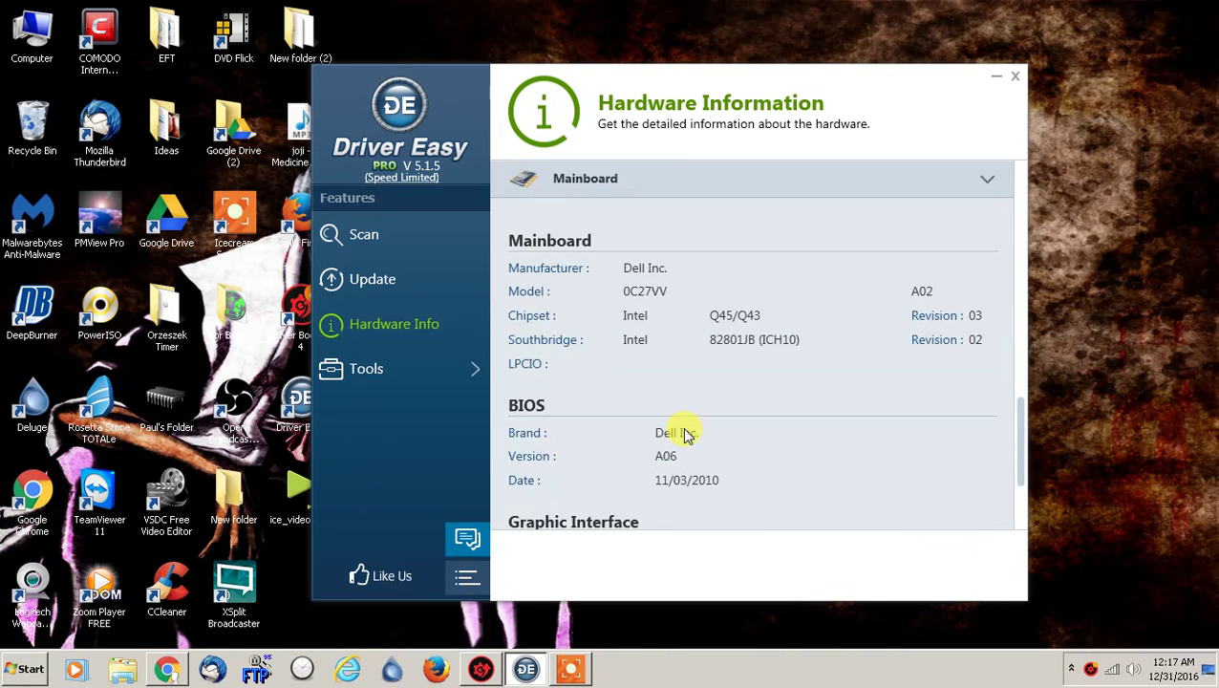
pyautogui.scroll(-4, 687, 432)
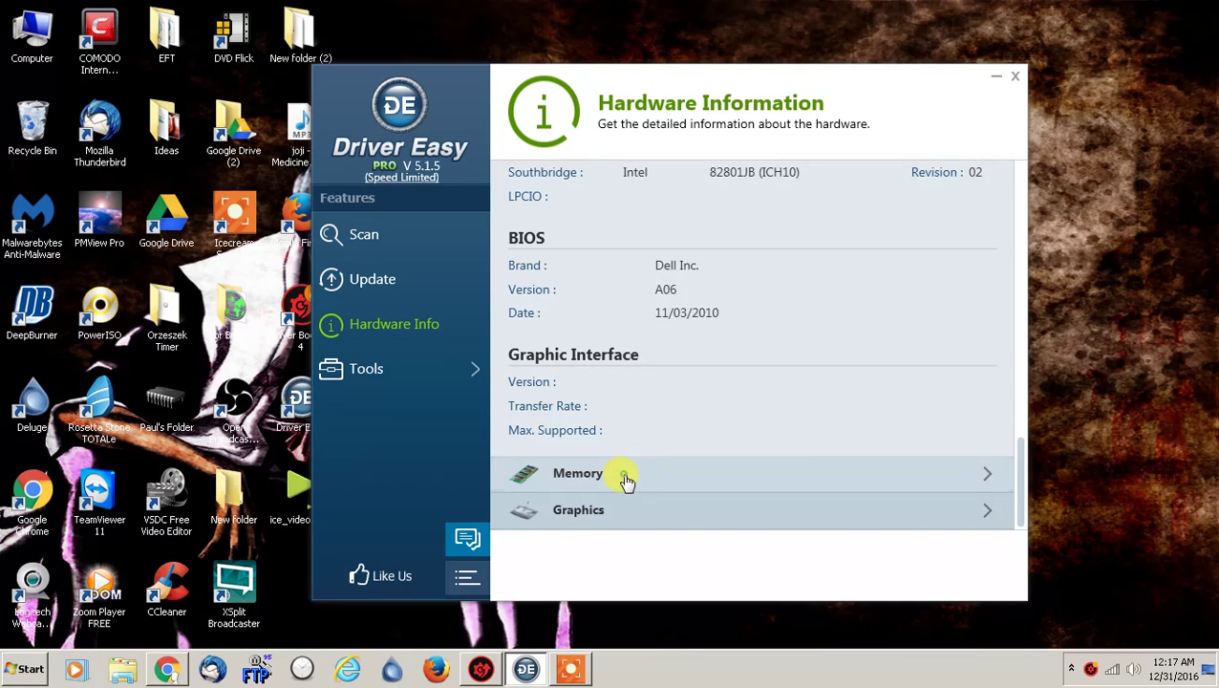
pyautogui.click(625, 478)
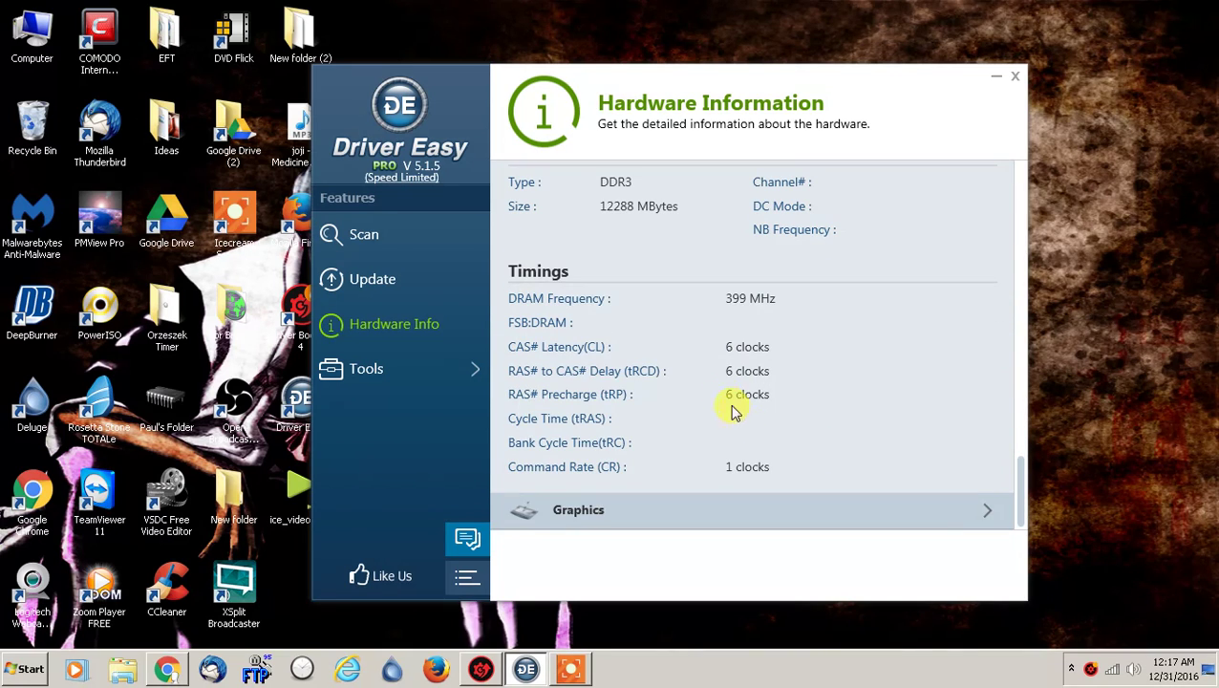
pyautogui.click(645, 517)
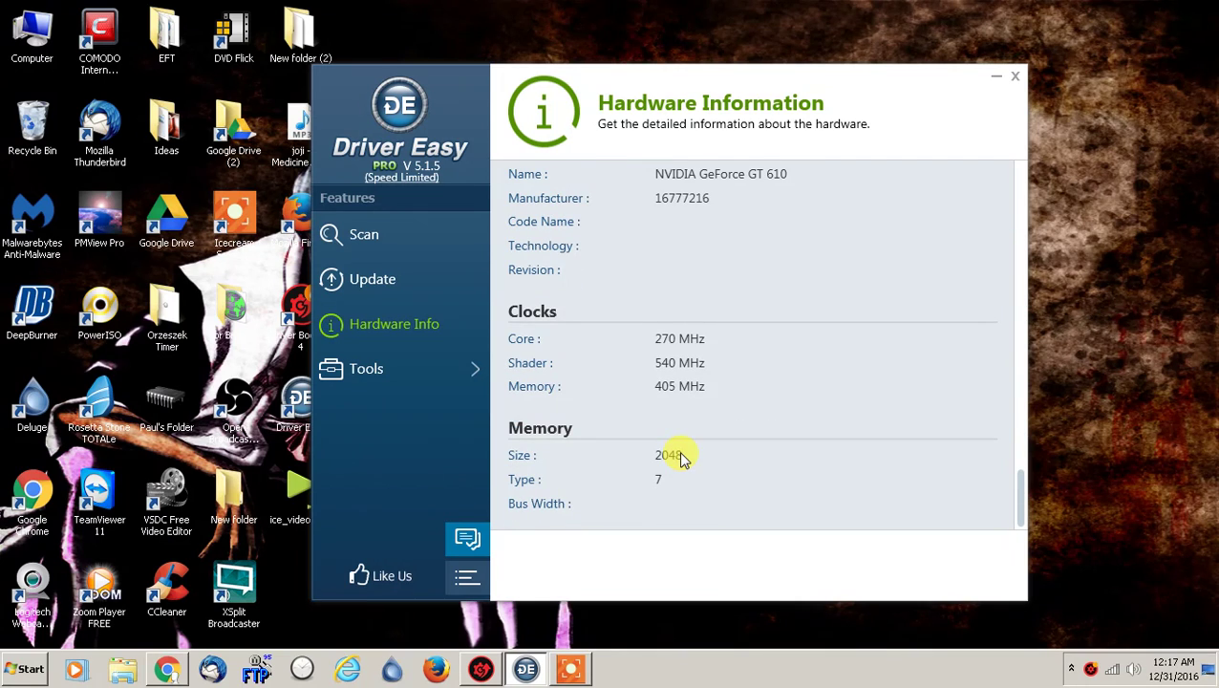
pyautogui.click(392, 370)
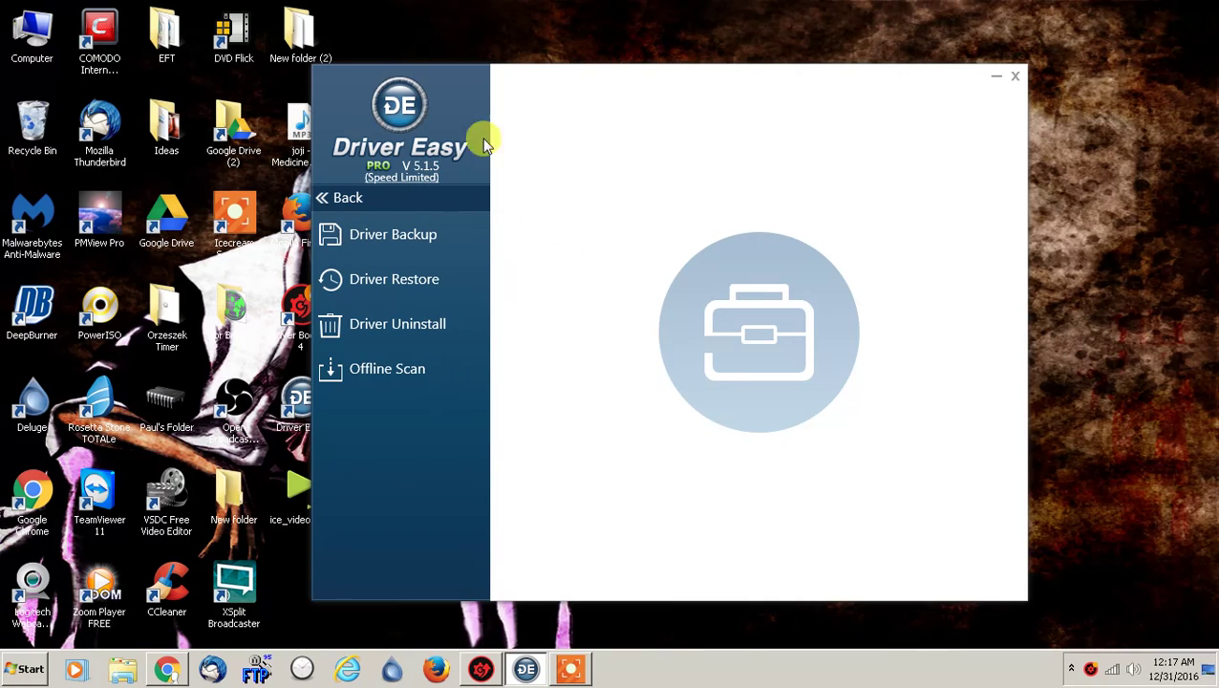
# Step: Close the Driver Easy window to return to the empty Windows desktop
pyautogui.click(1015, 77)
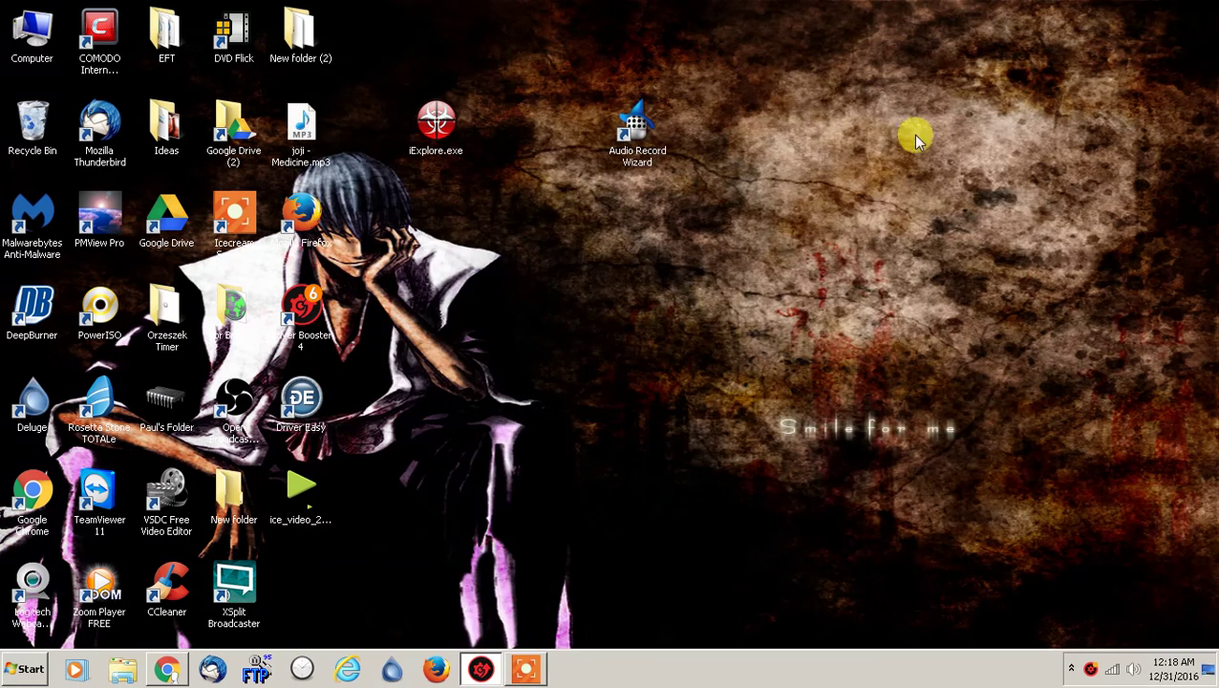